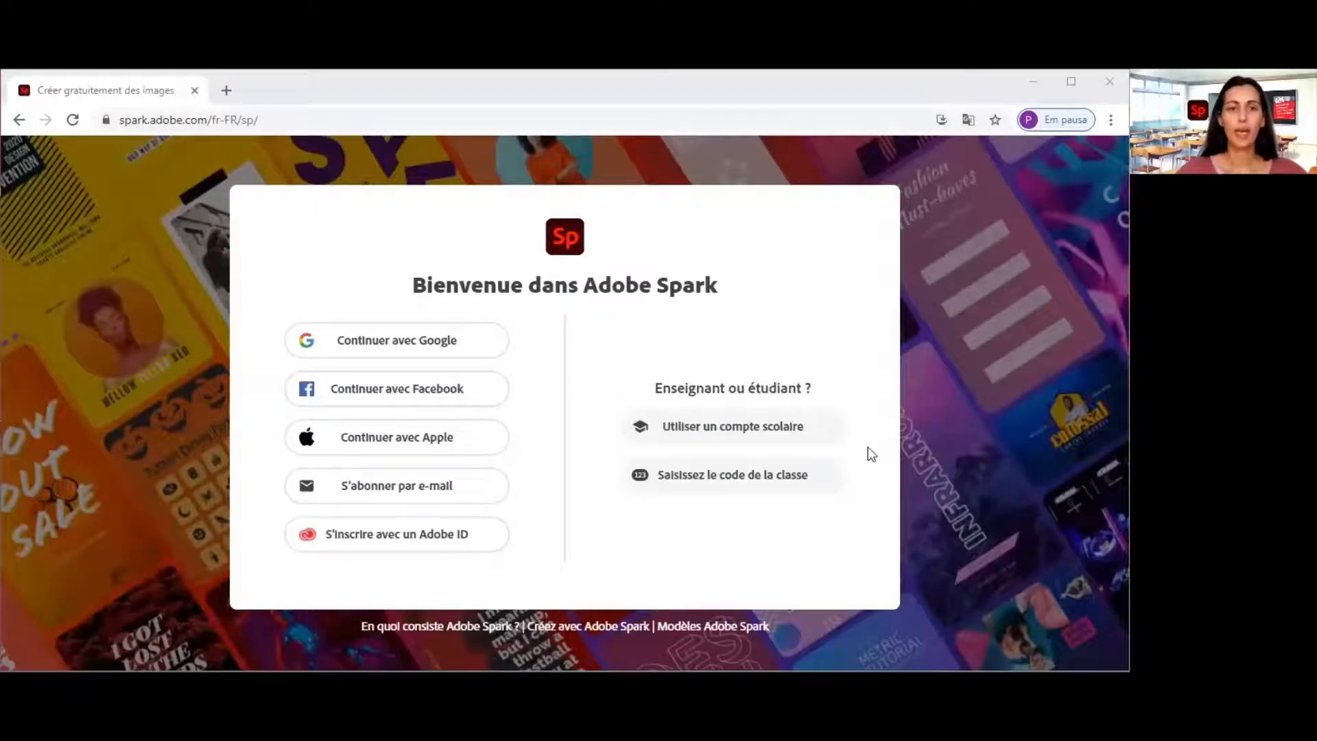
- Sign in with the Google account and start a new video project
click(417, 345)
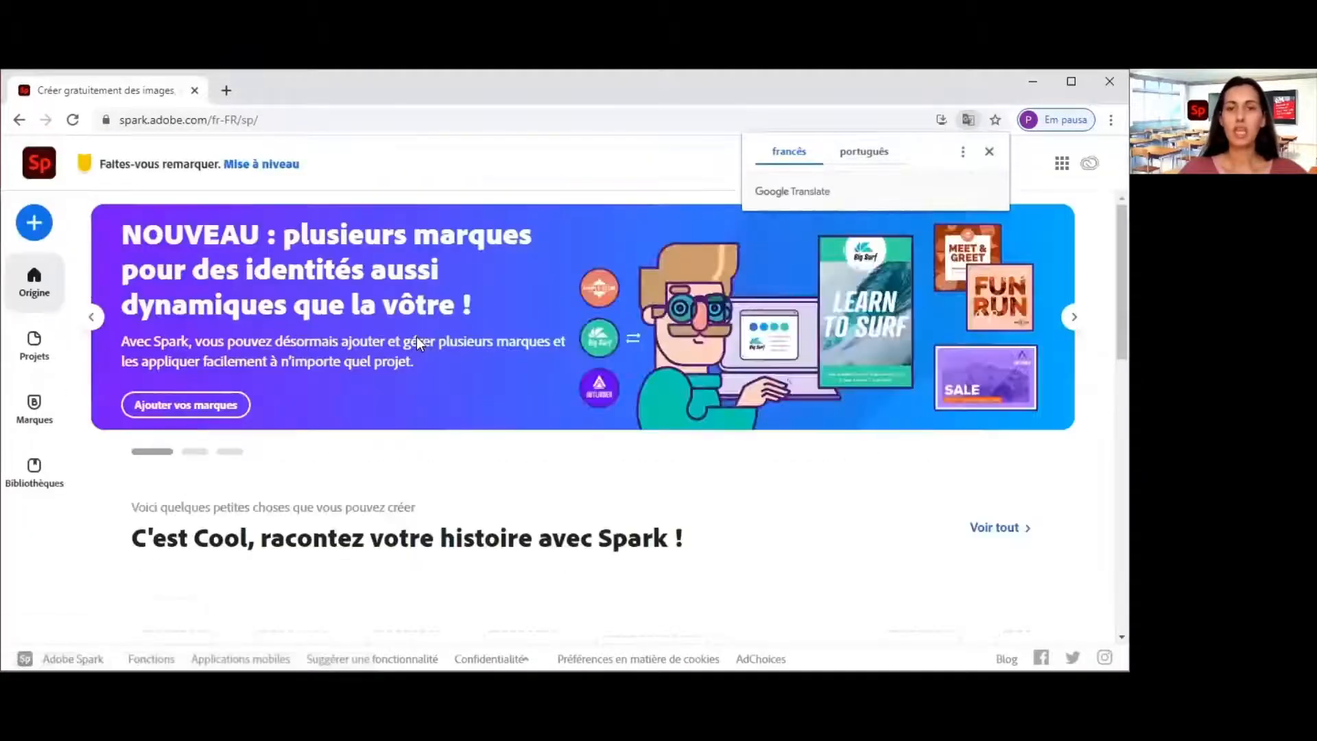
click(36, 231)
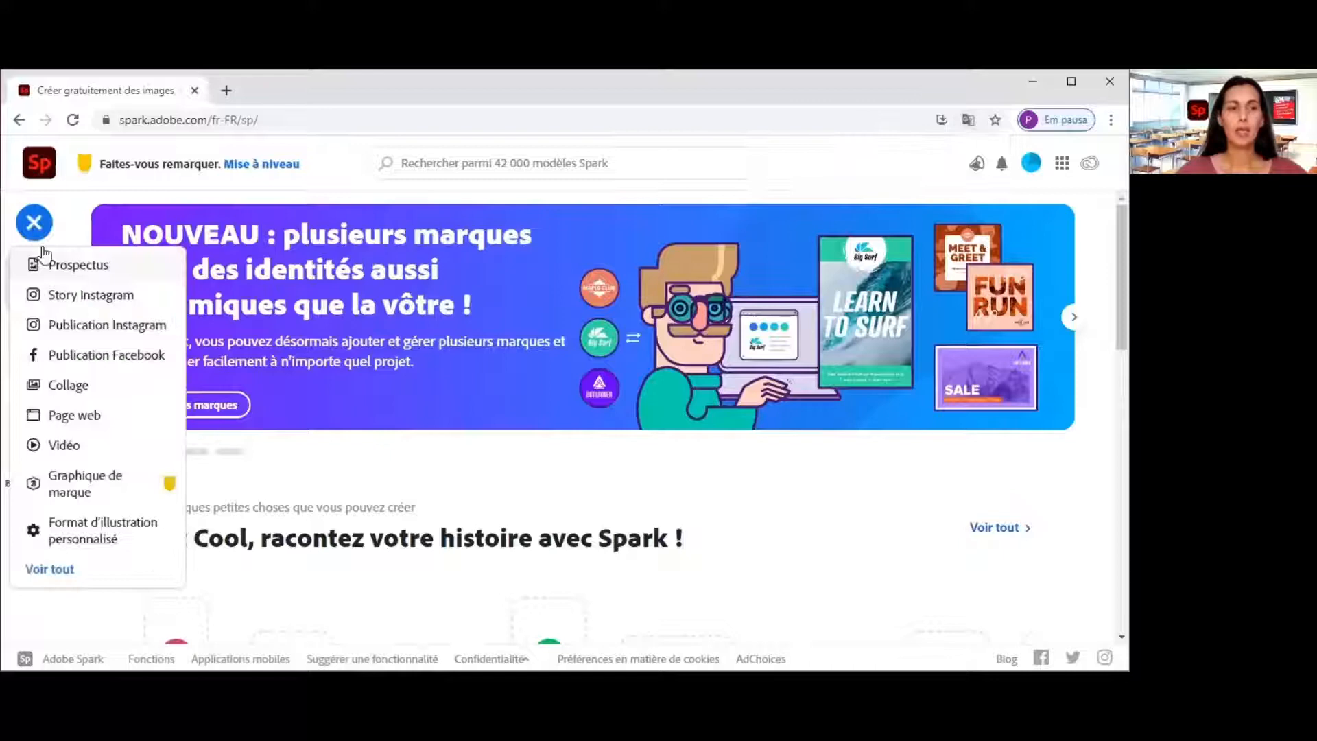
click(69, 446)
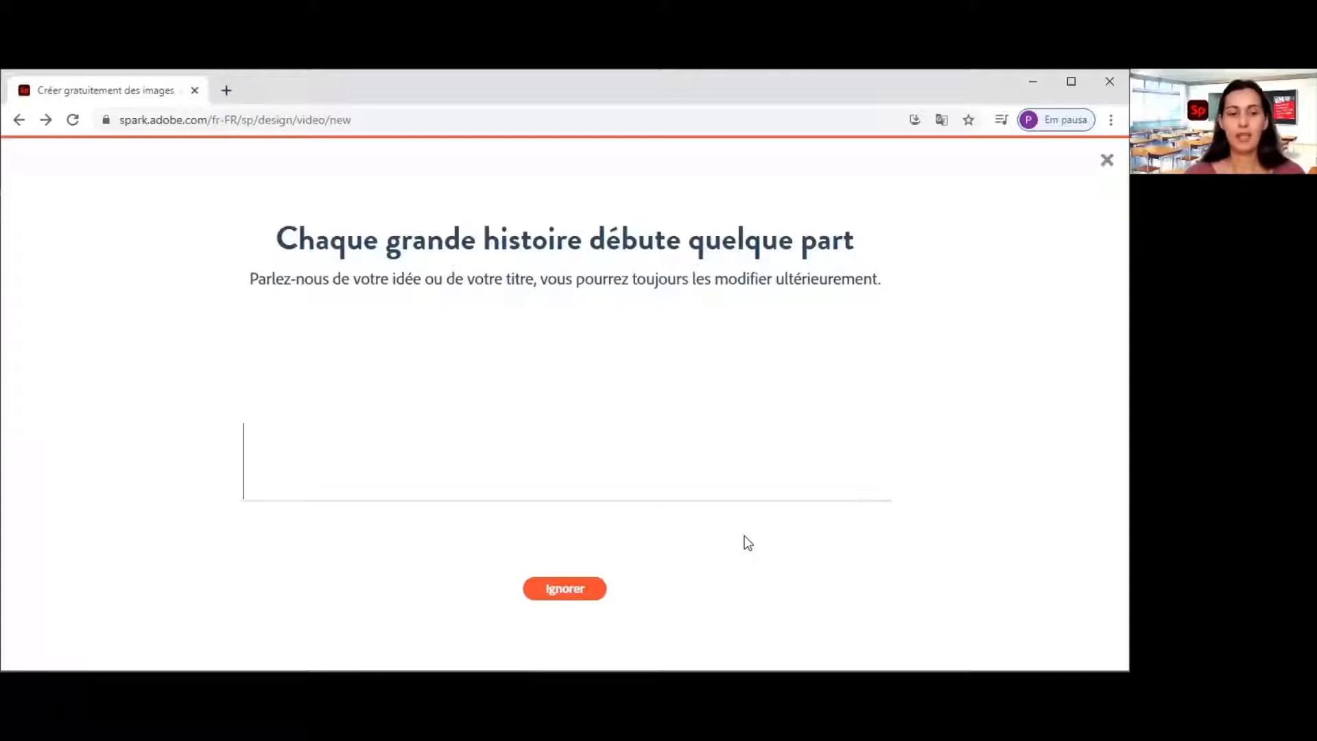
- Title the video DESTINATION VACANCES and start it from scratch without a story template
text(DESTINA)
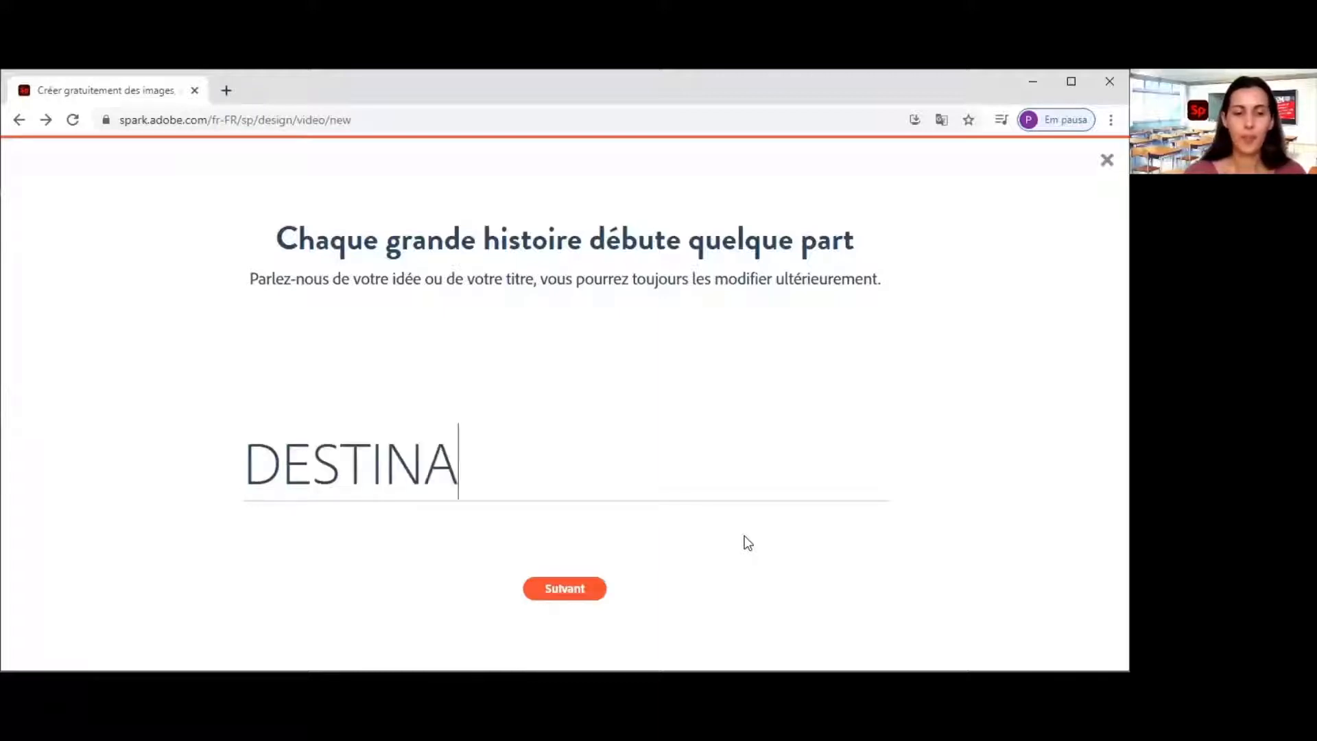
text(TION V)
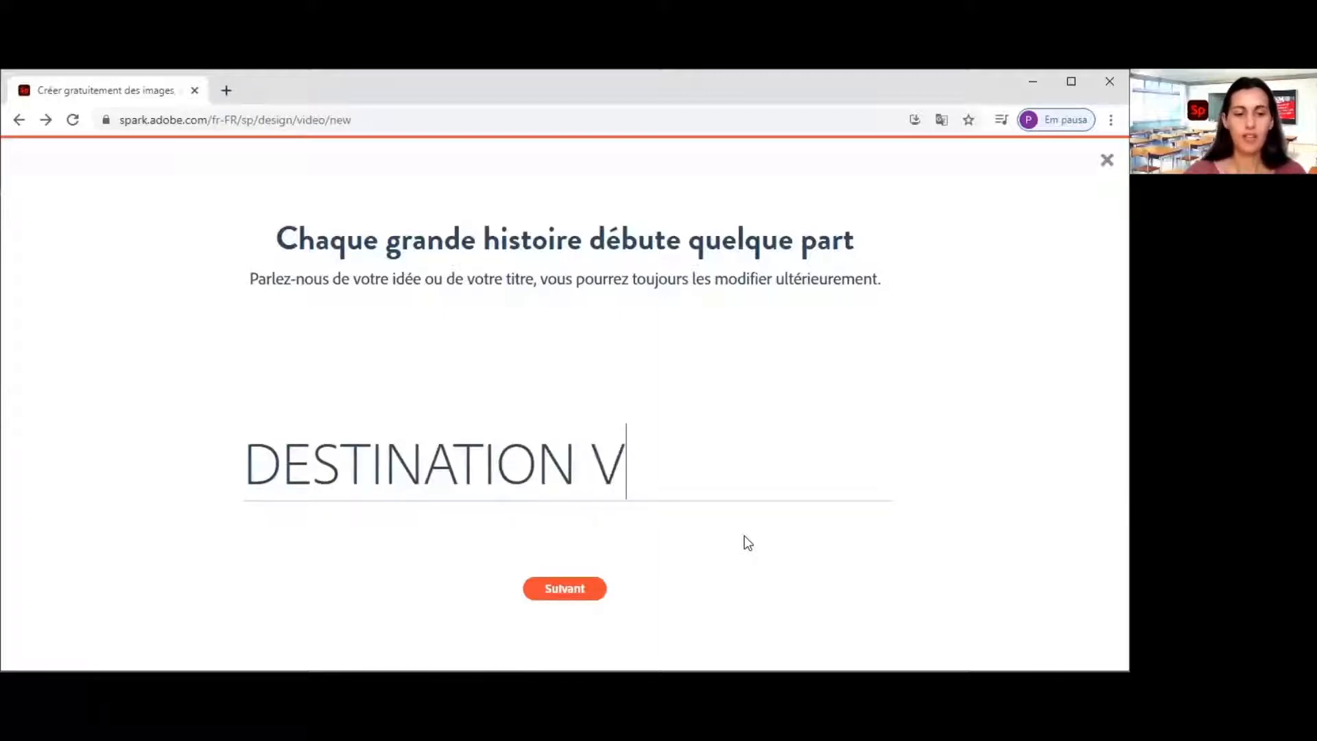
text(ACANCES)
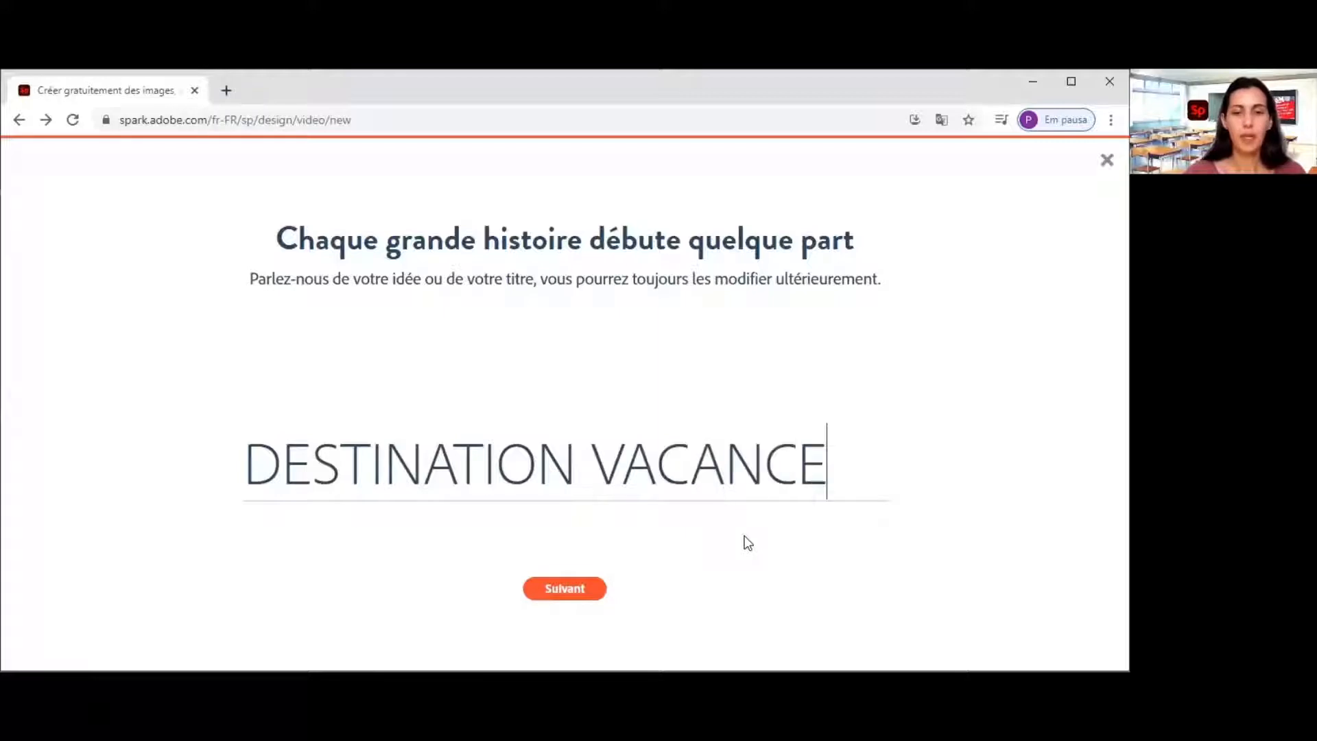
click(572, 591)
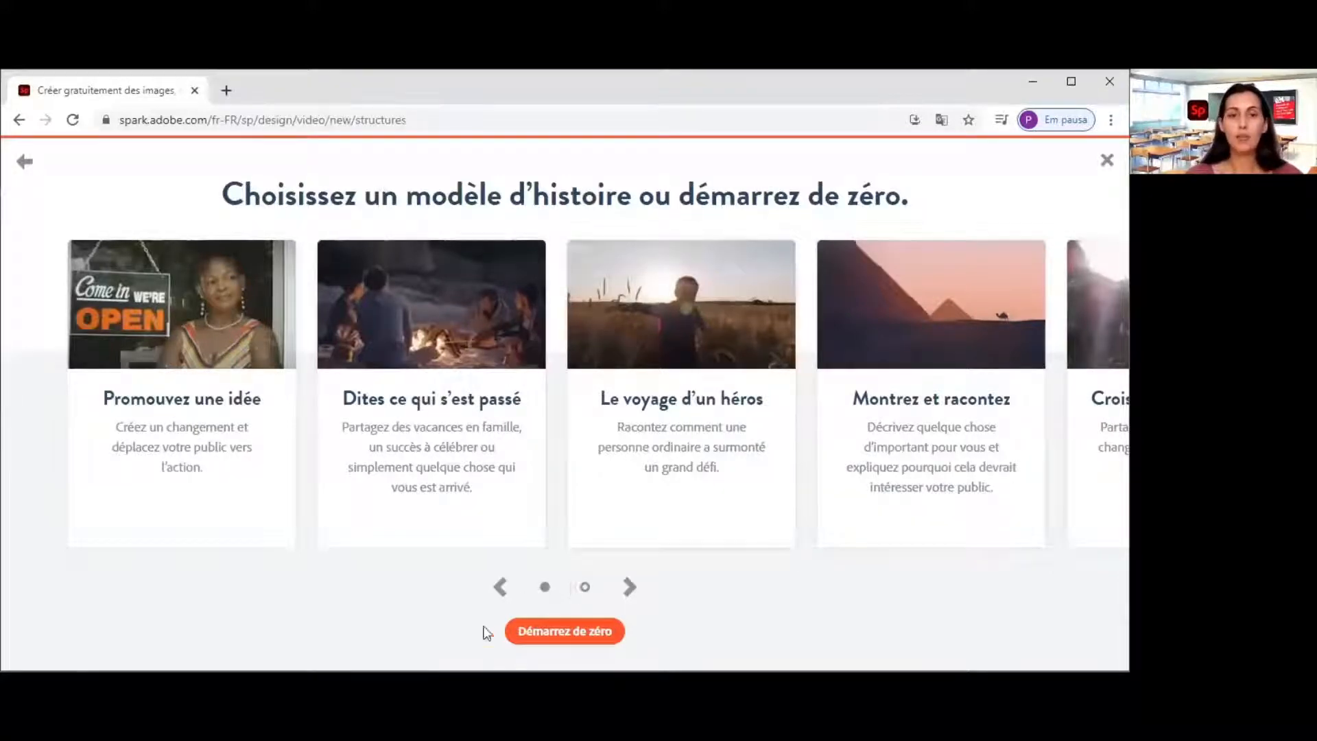
click(569, 629)
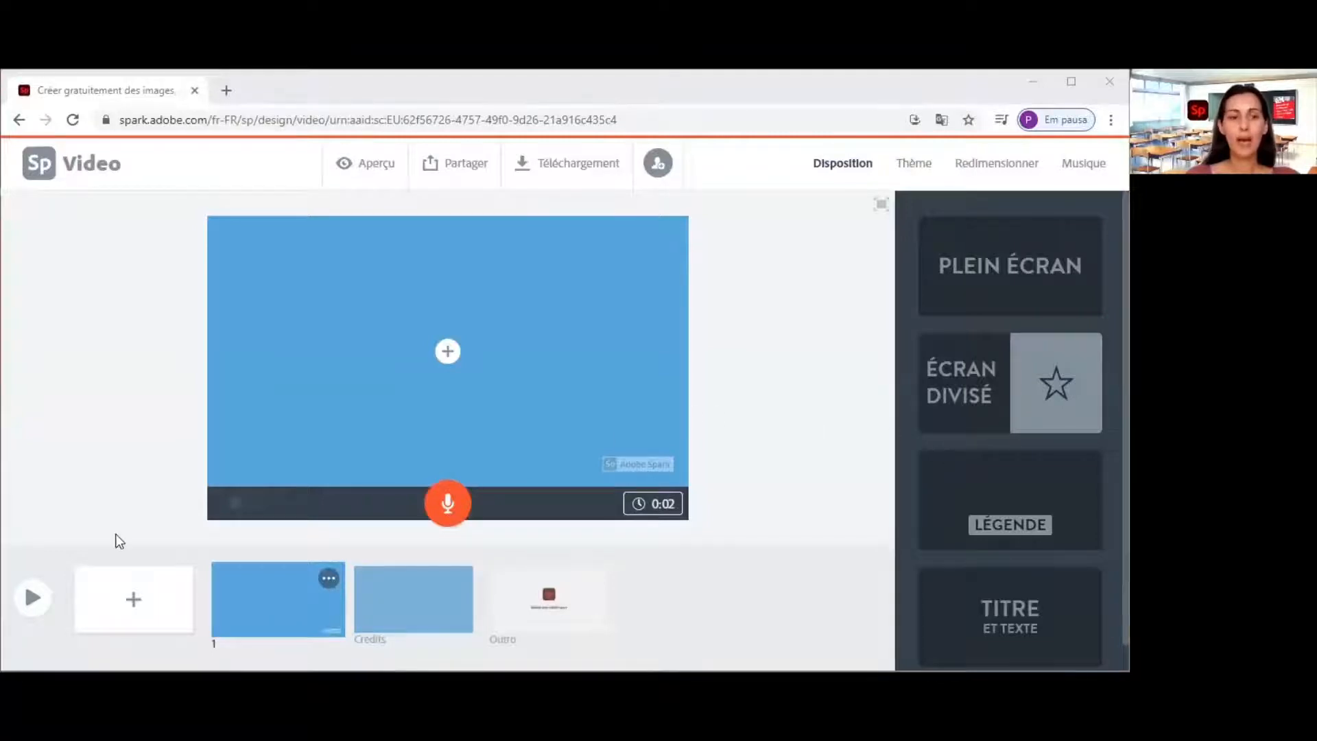
- Add two blank slides and fill slide 2 with the free photo of a brown suitcase on a beach, searching for VALISE
click(133, 601)
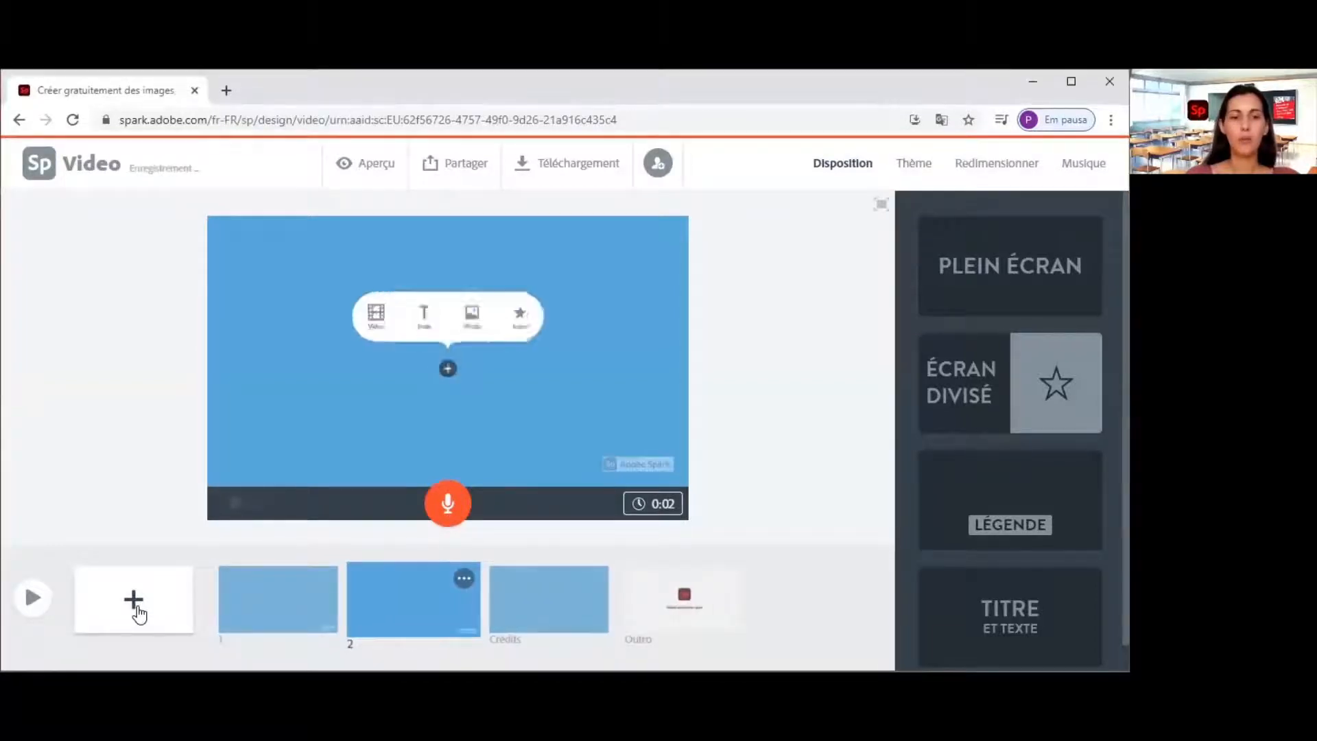
click(136, 604)
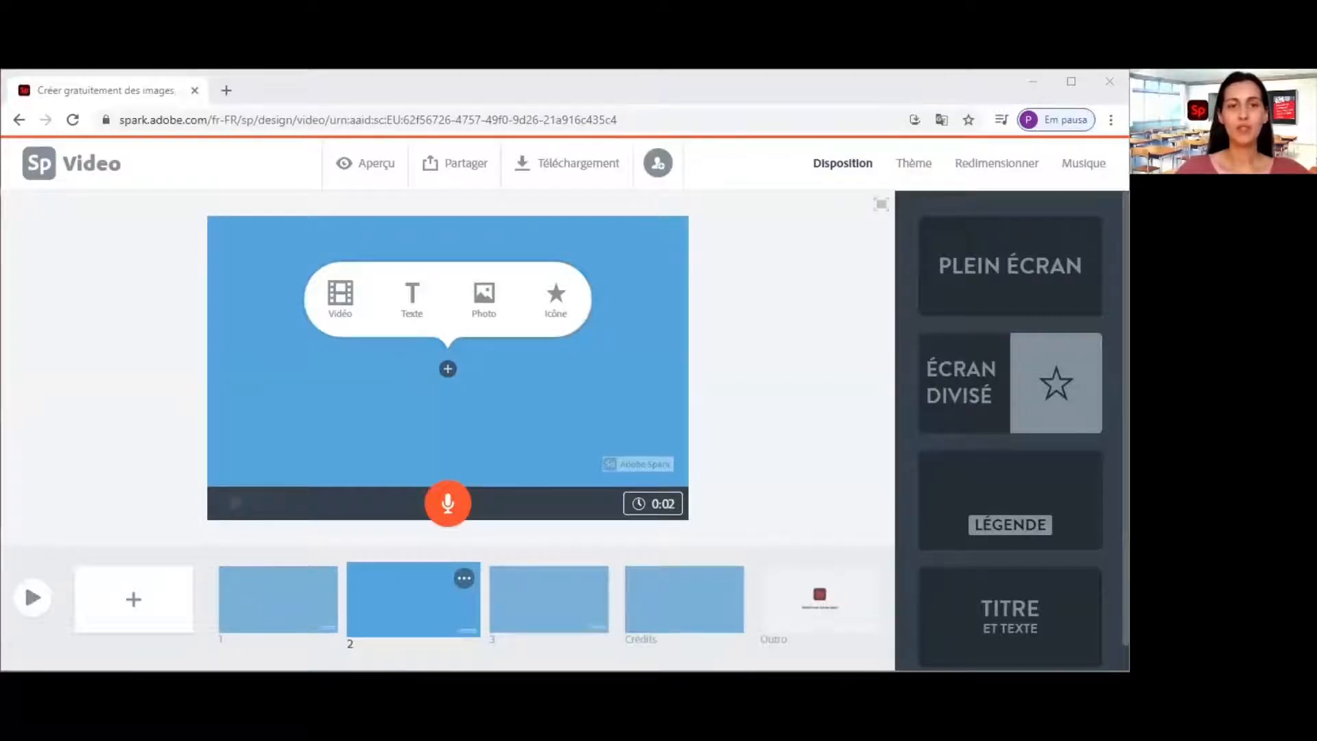
click(484, 295)
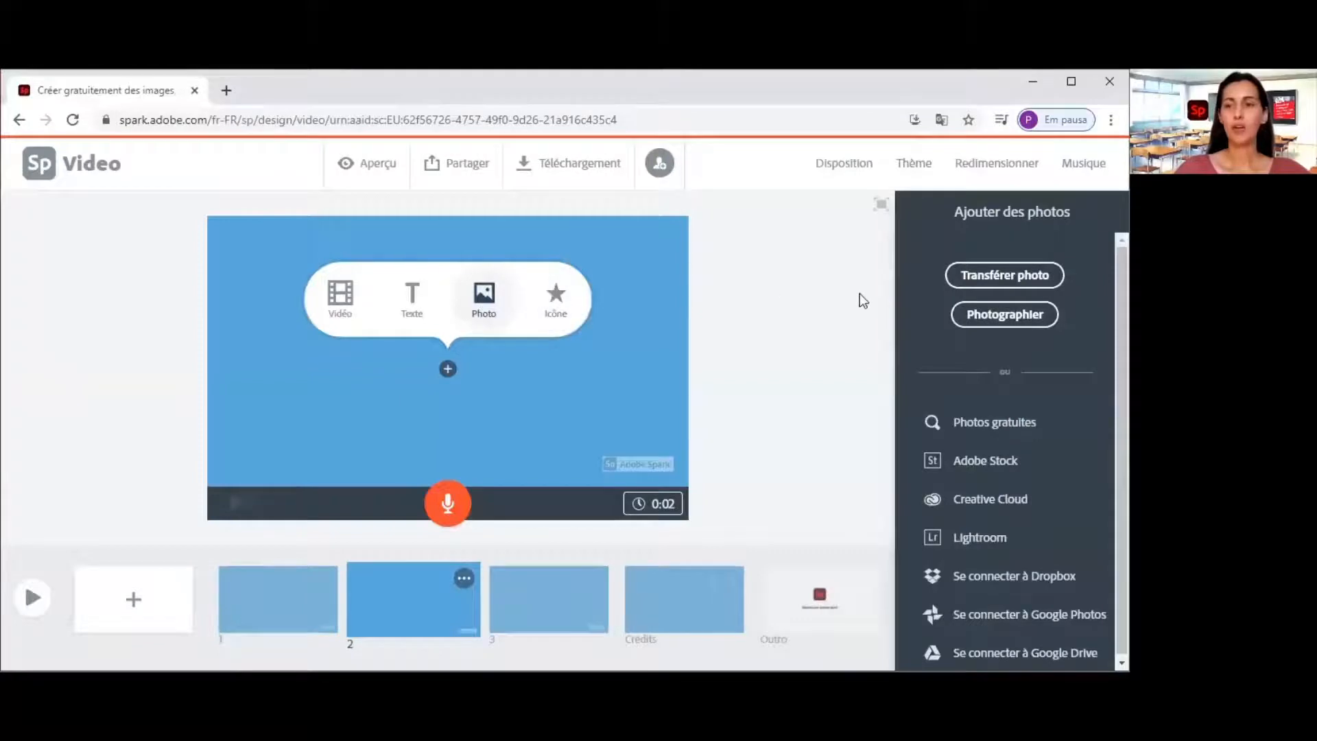
click(1014, 424)
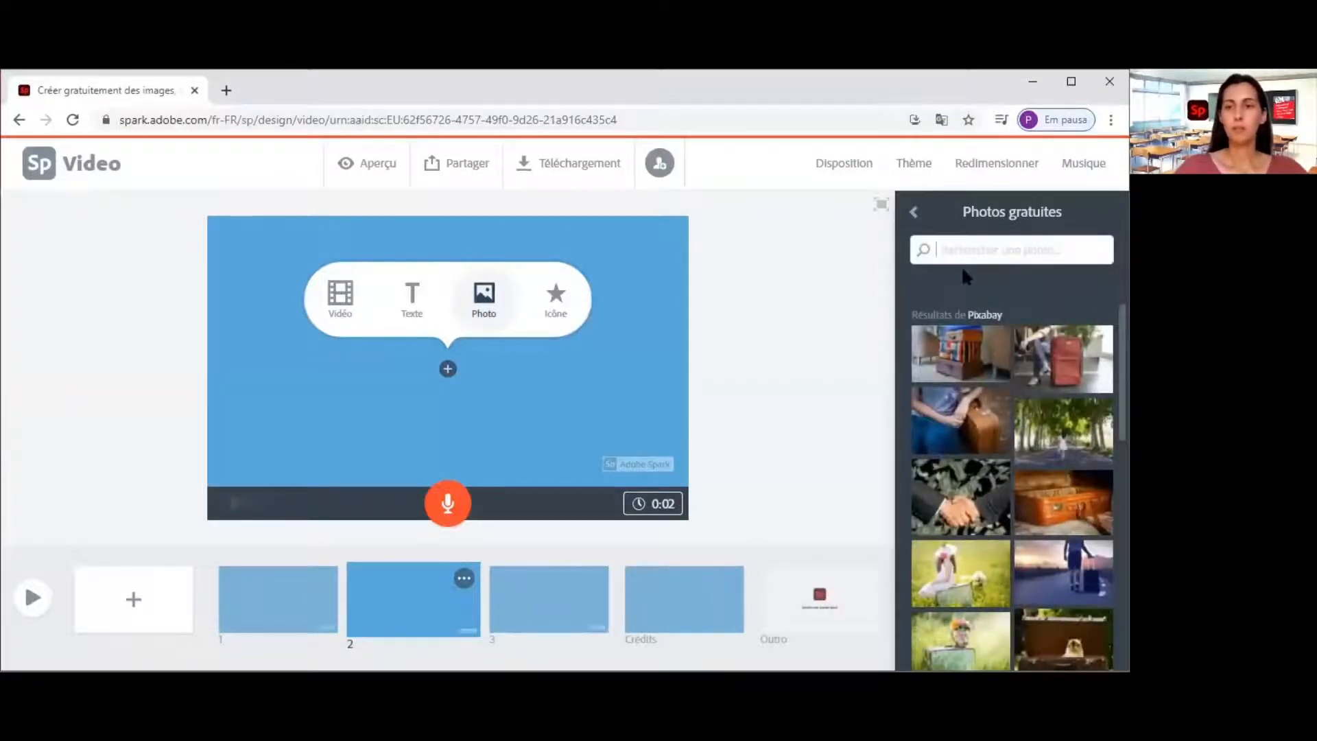
text(V)
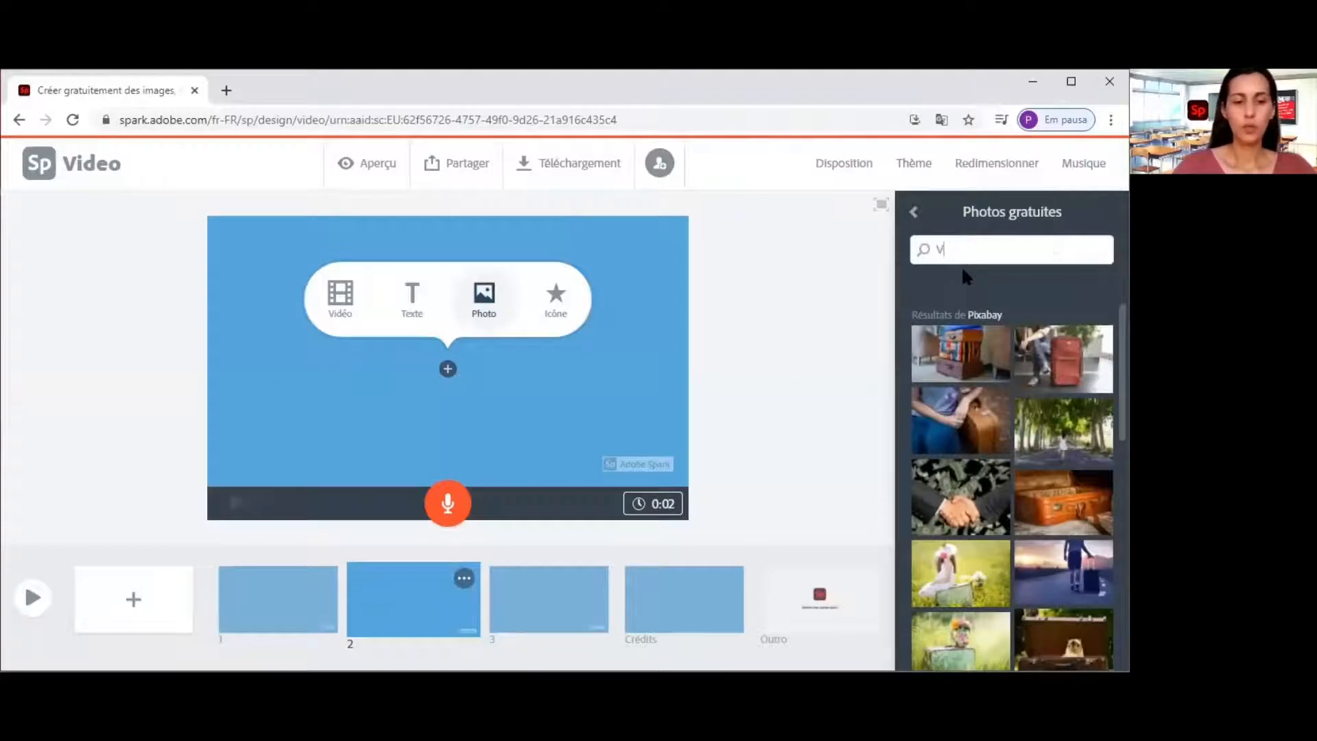
text(ALIS)
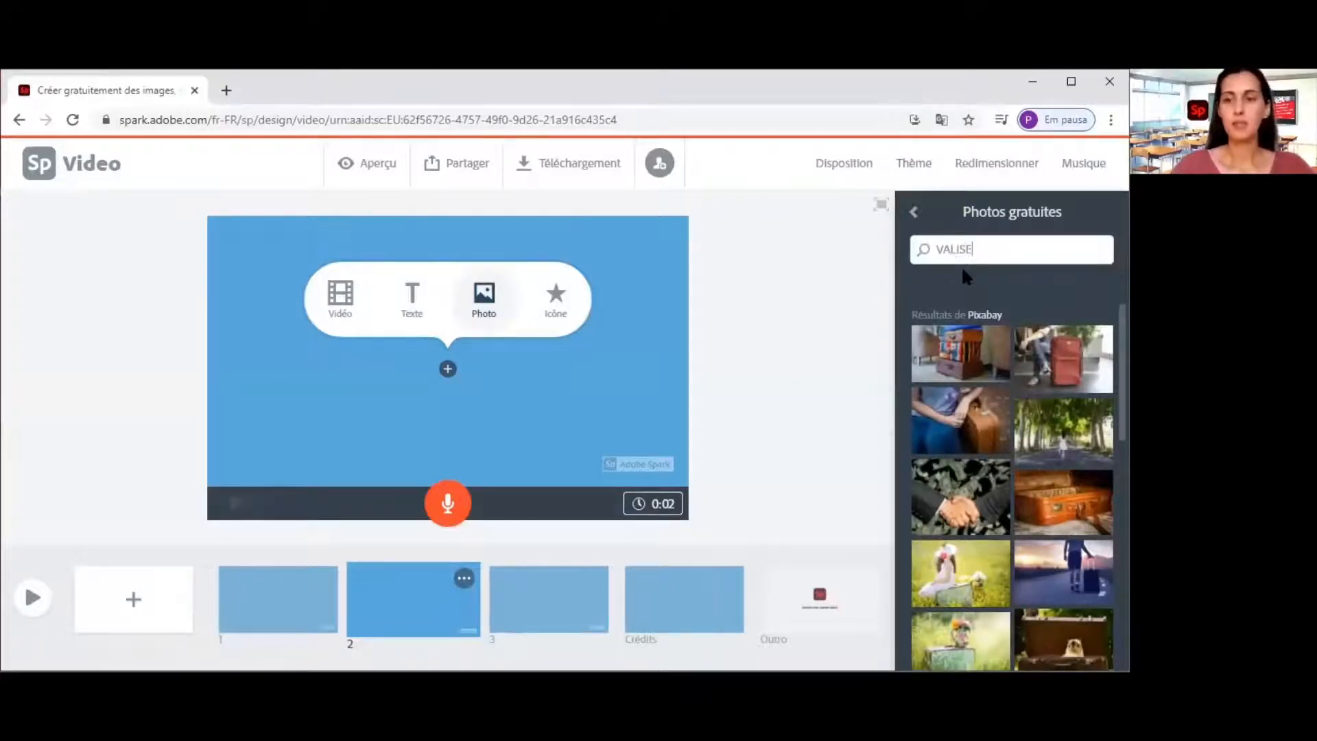
text(E)
key(Return)
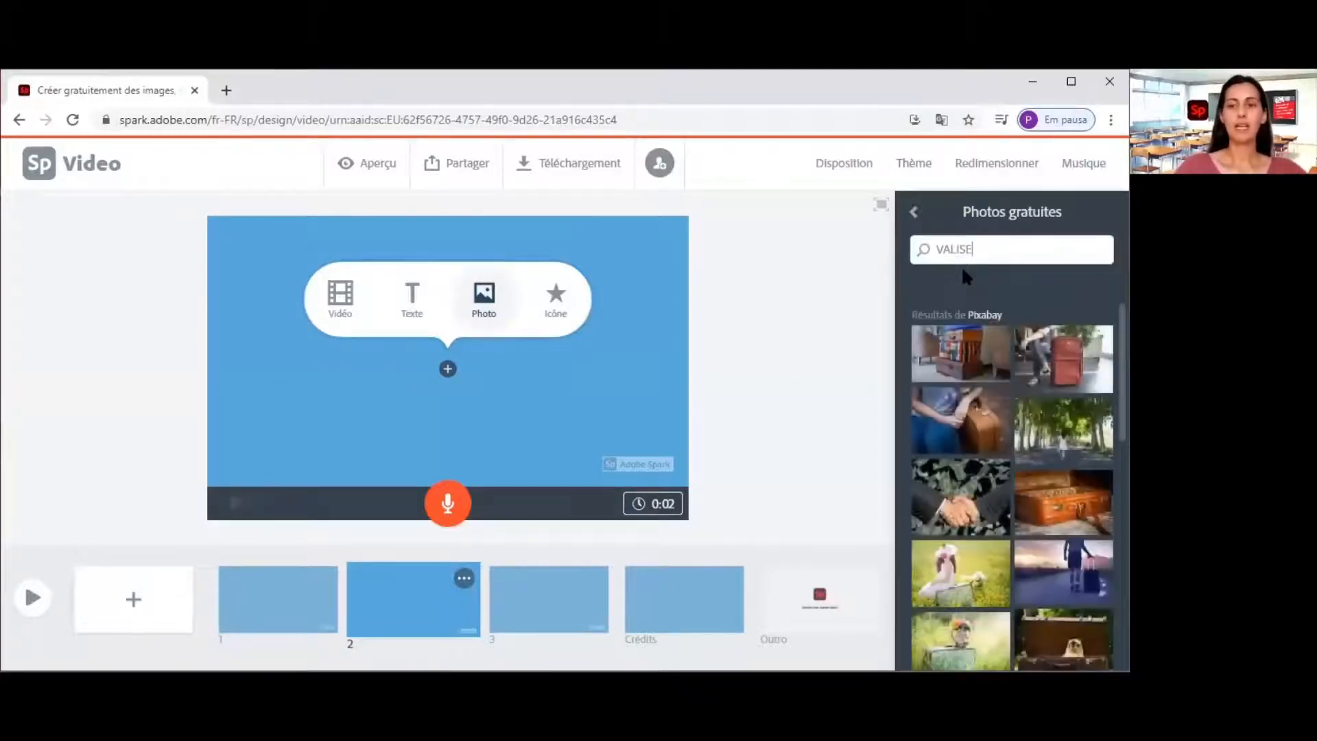
scroll(1024, 370, down, 2)
scroll(1024, 370, down, 4)
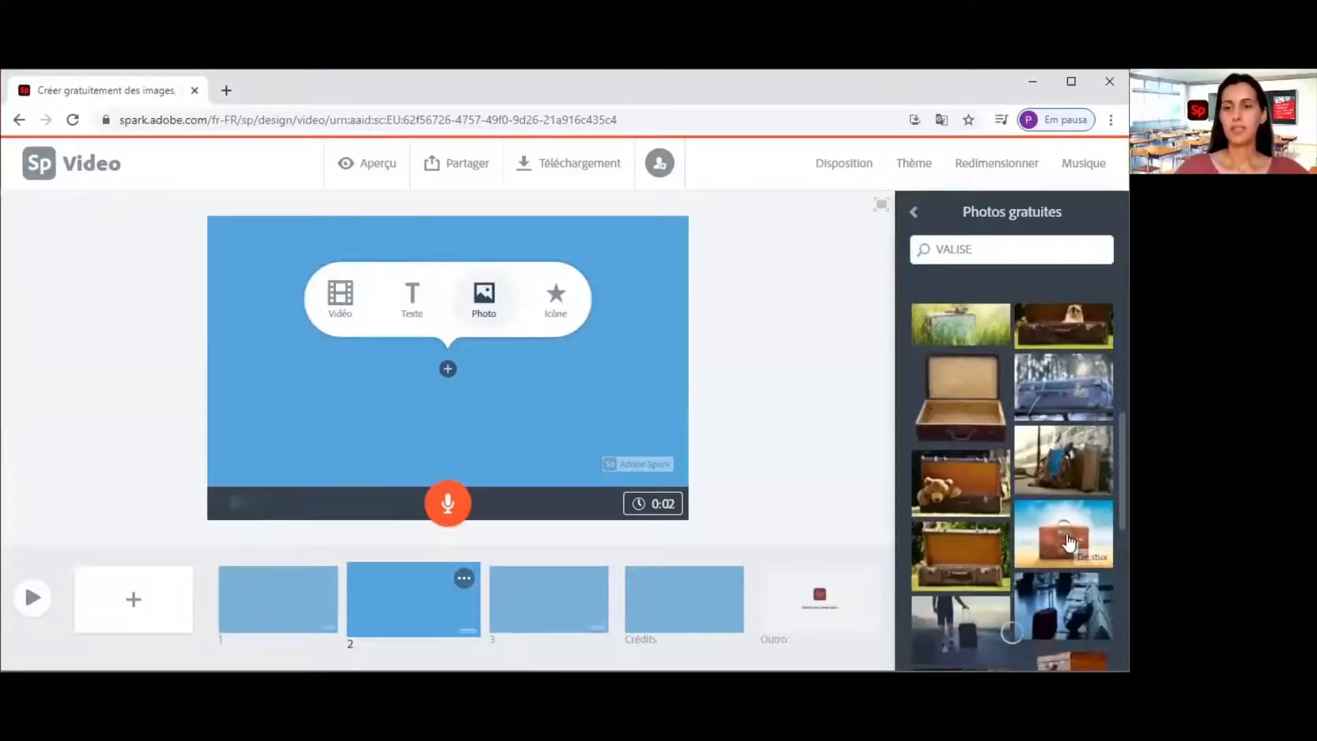
click(1068, 537)
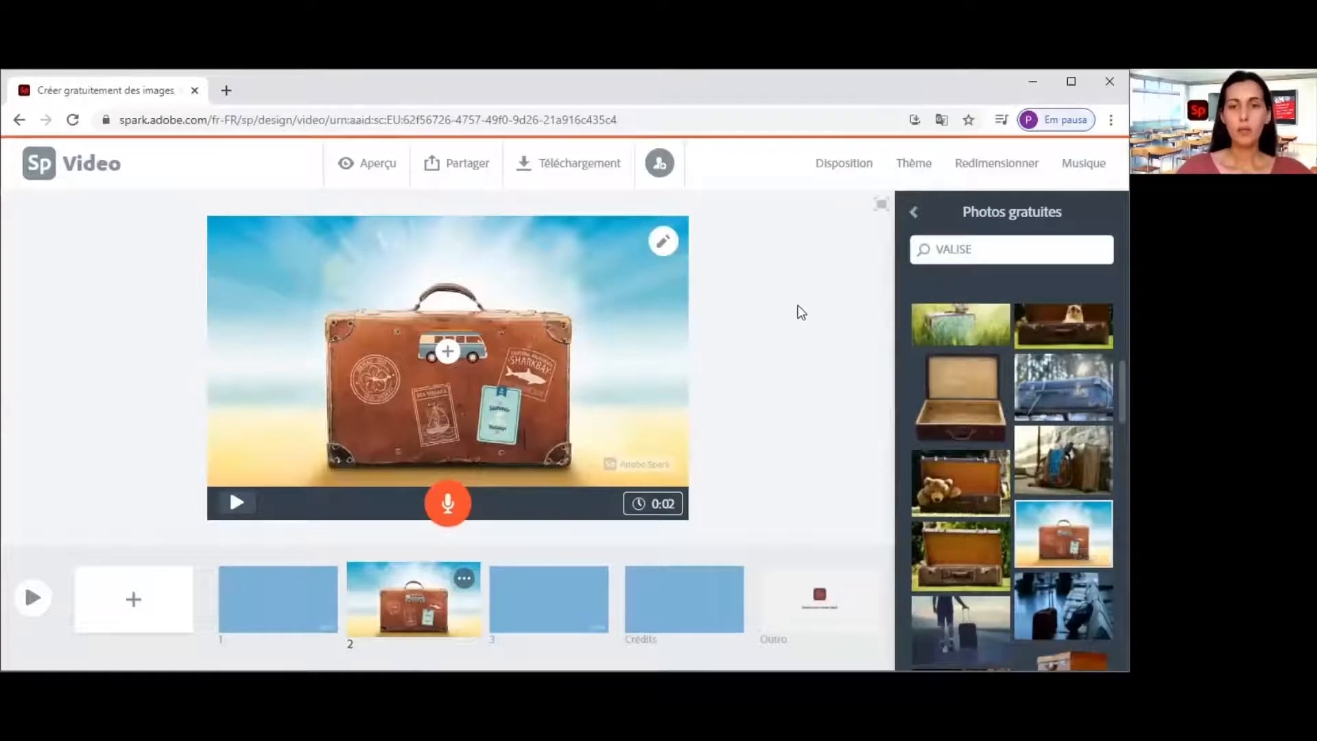
- Enlarge the suitcase photo on slide 2 and shrink it back to its original framing
click(664, 245)
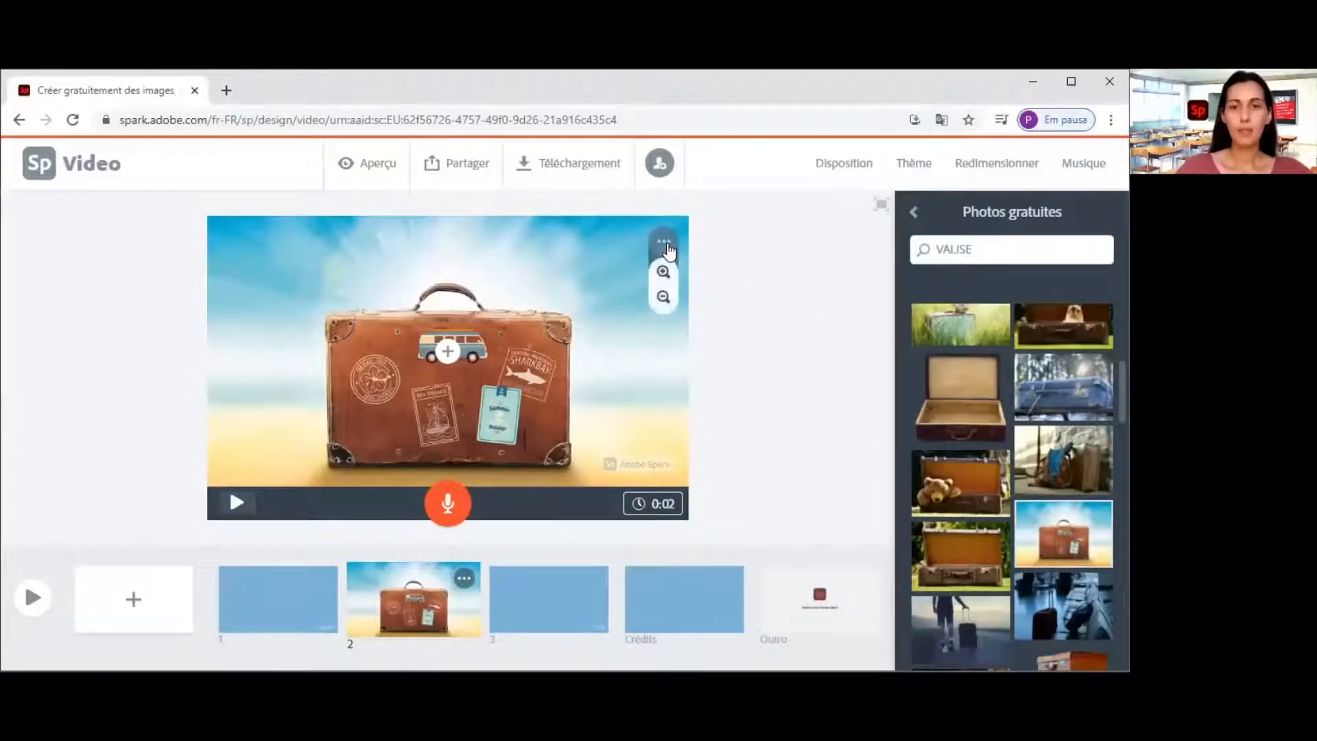
click(664, 273)
click(664, 273)
click(664, 273)
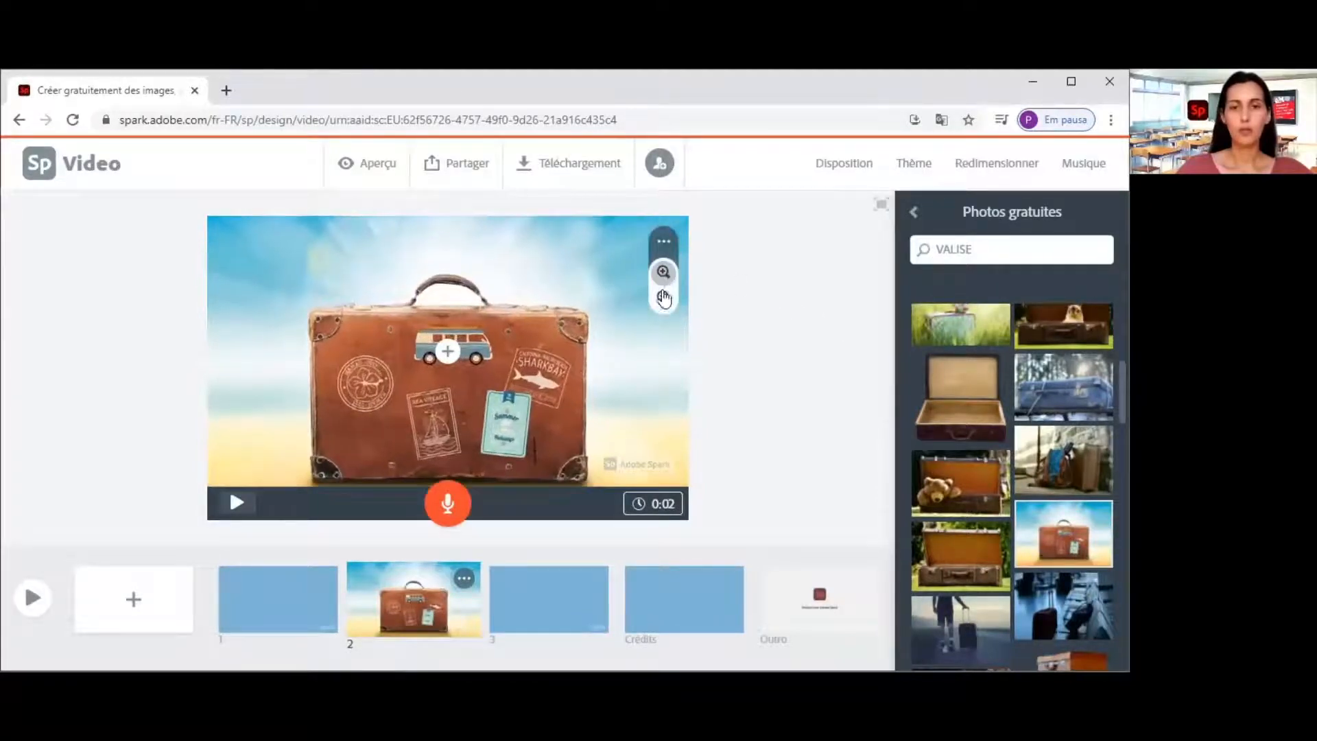
click(662, 299)
click(662, 300)
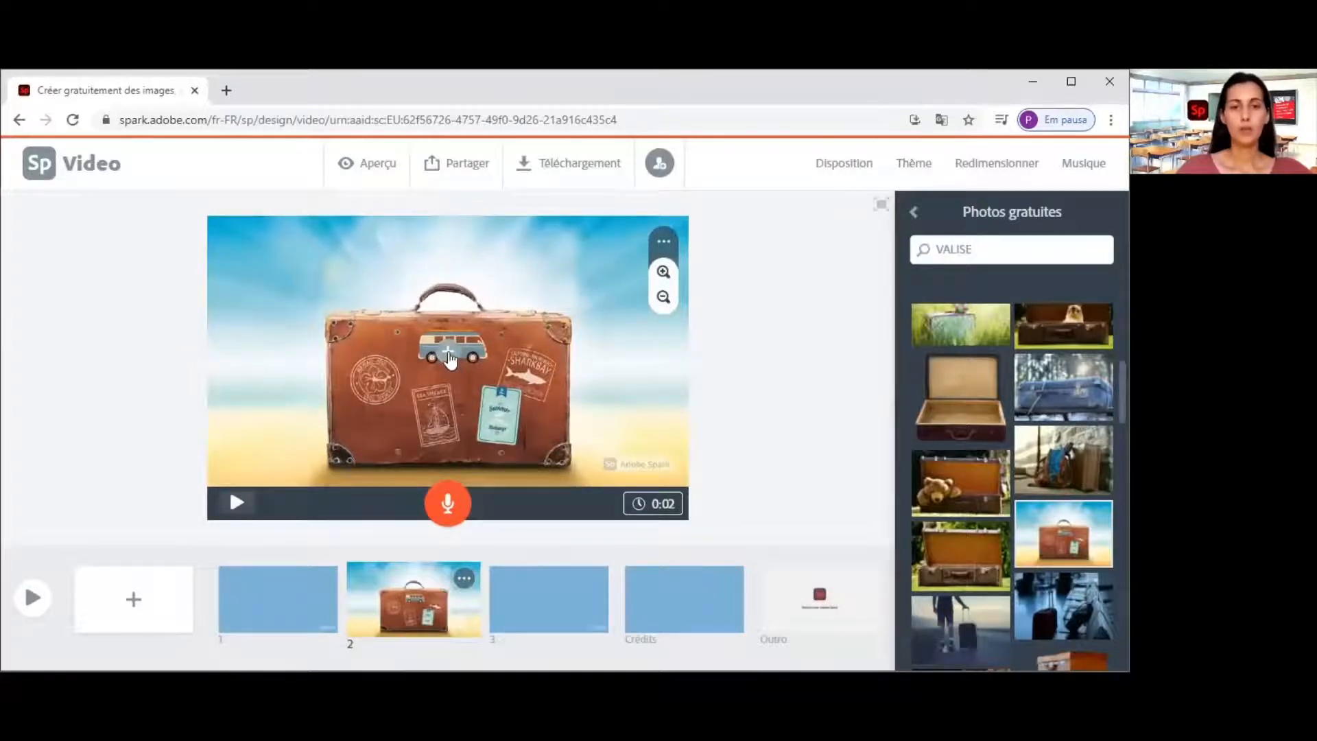
- Add the text DESTINATION VACANCES over the suitcase photo
click(448, 355)
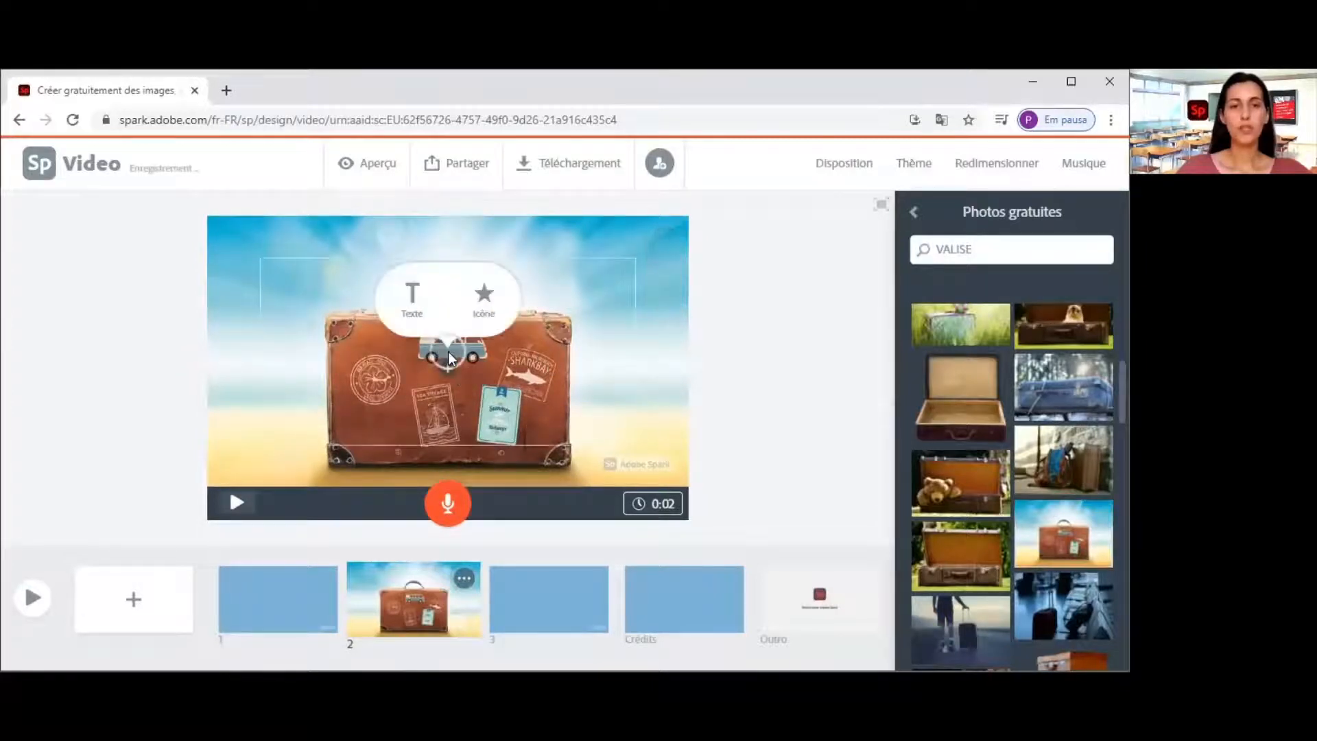
click(412, 307)
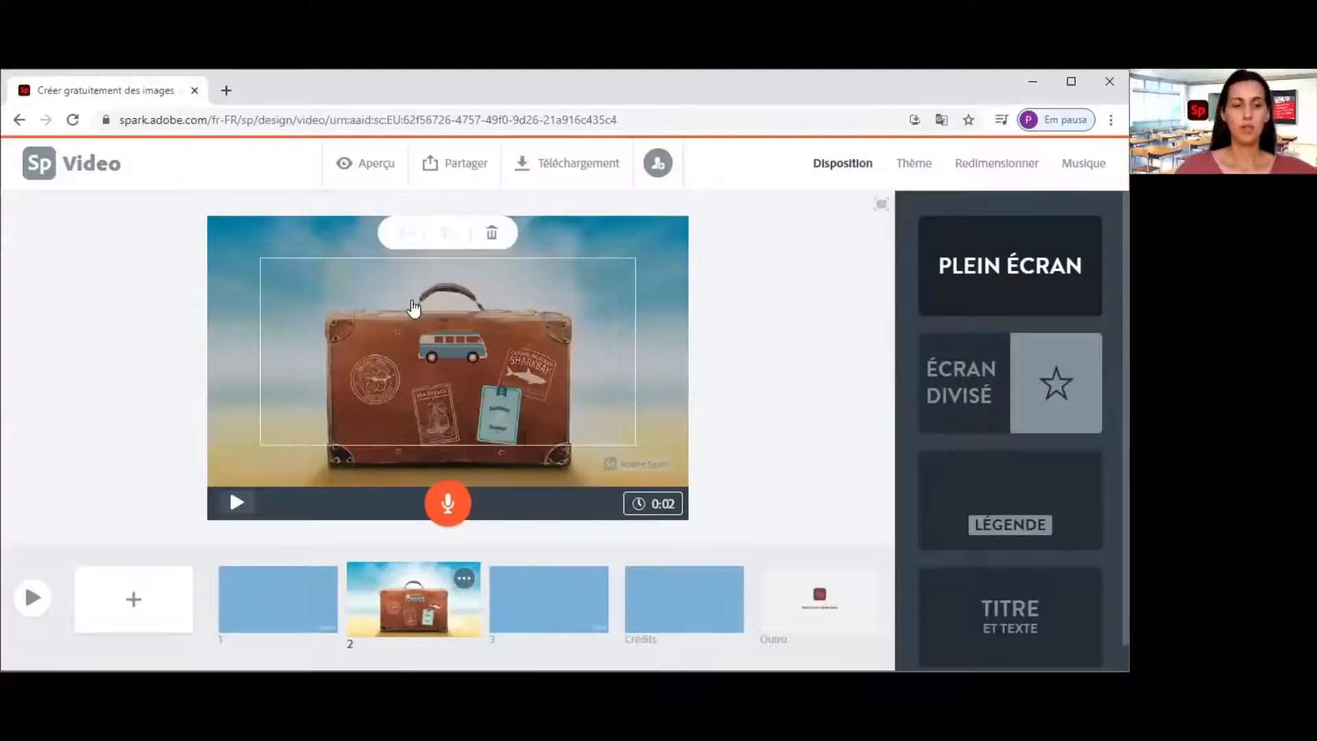
text(DES)
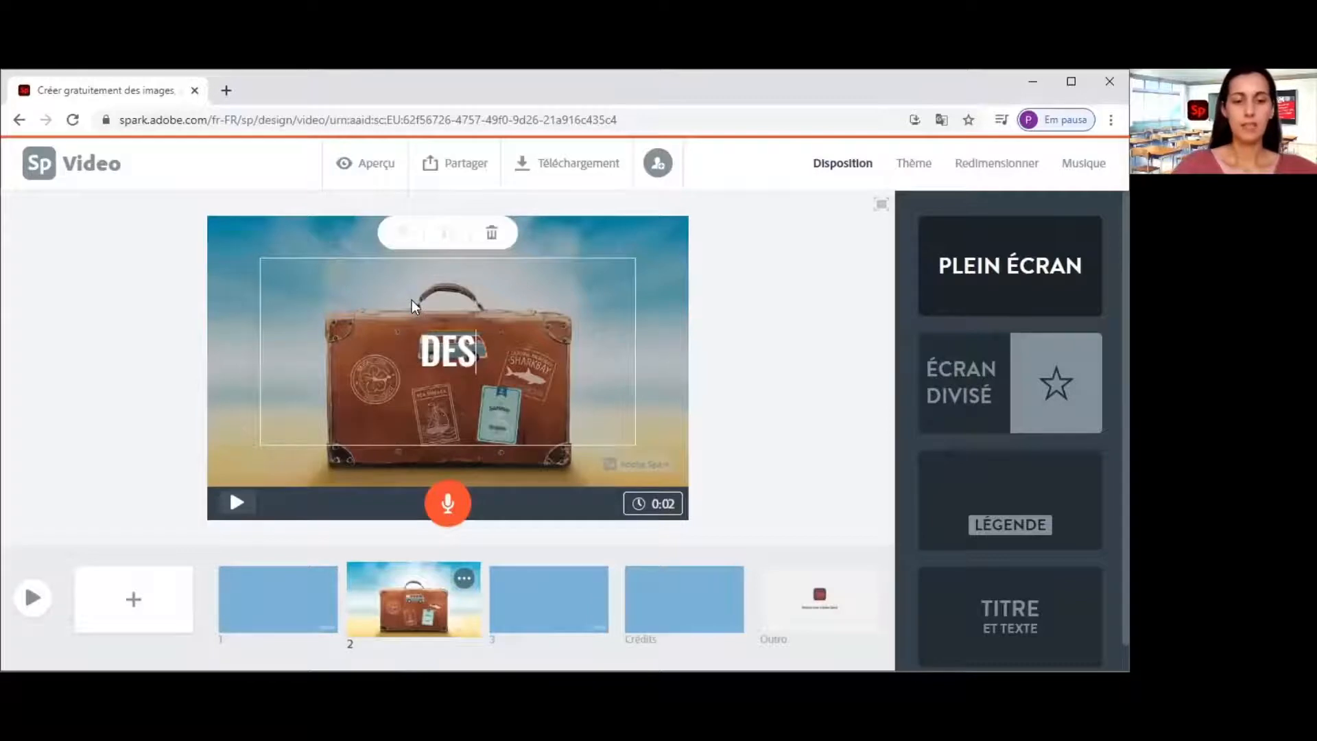
text(TINAT)
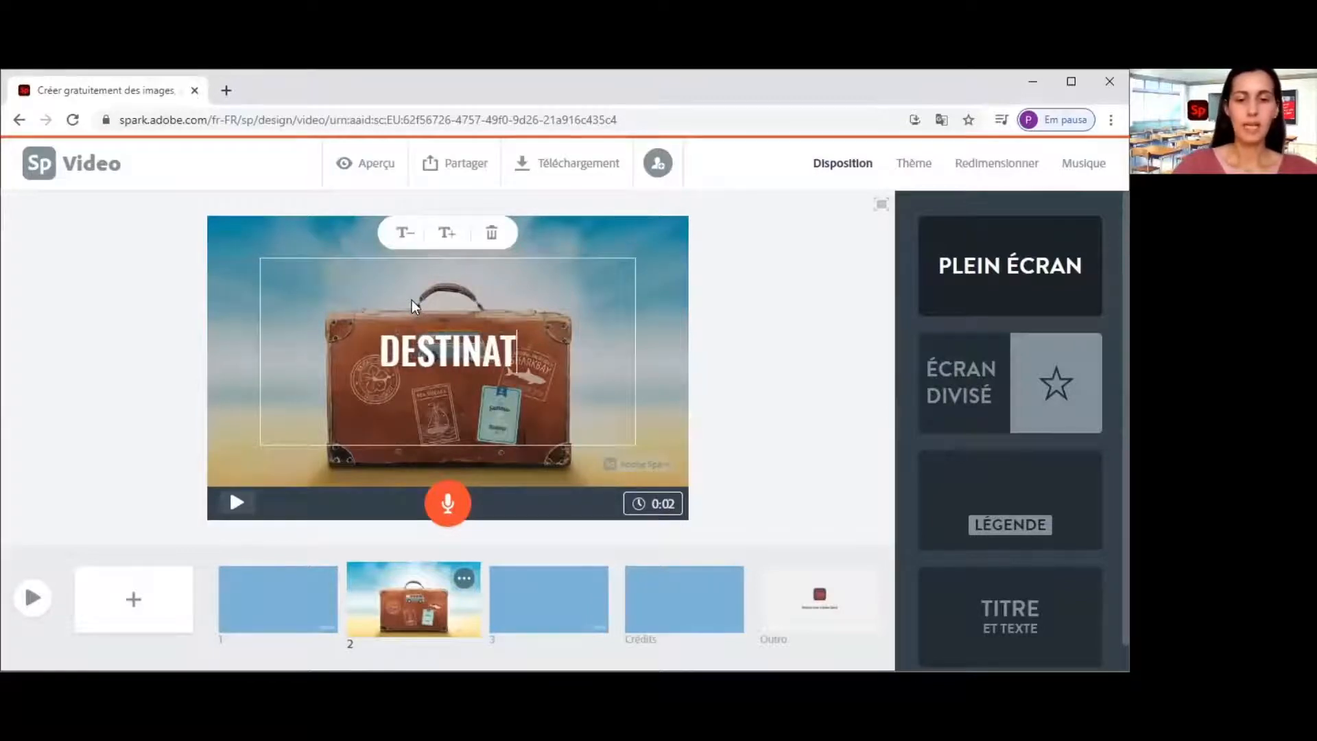
text(ION V)
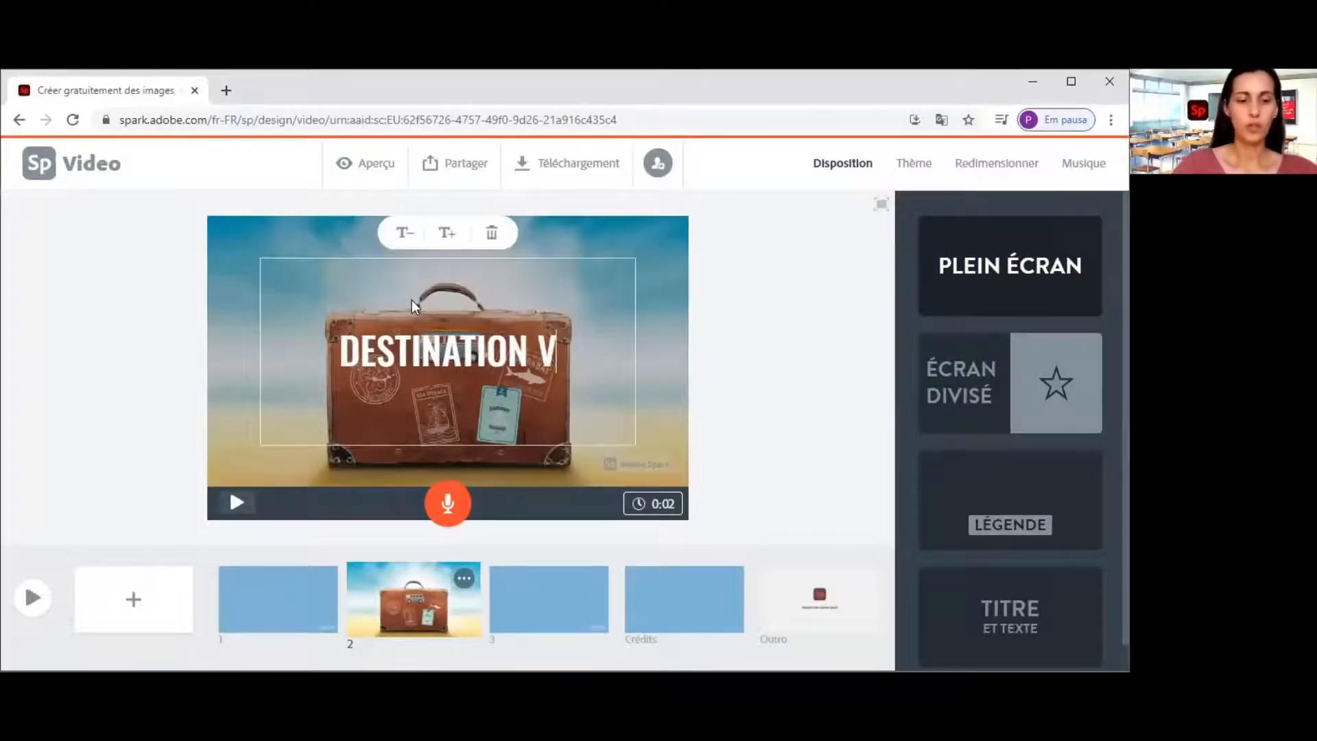
text(ACANCE)
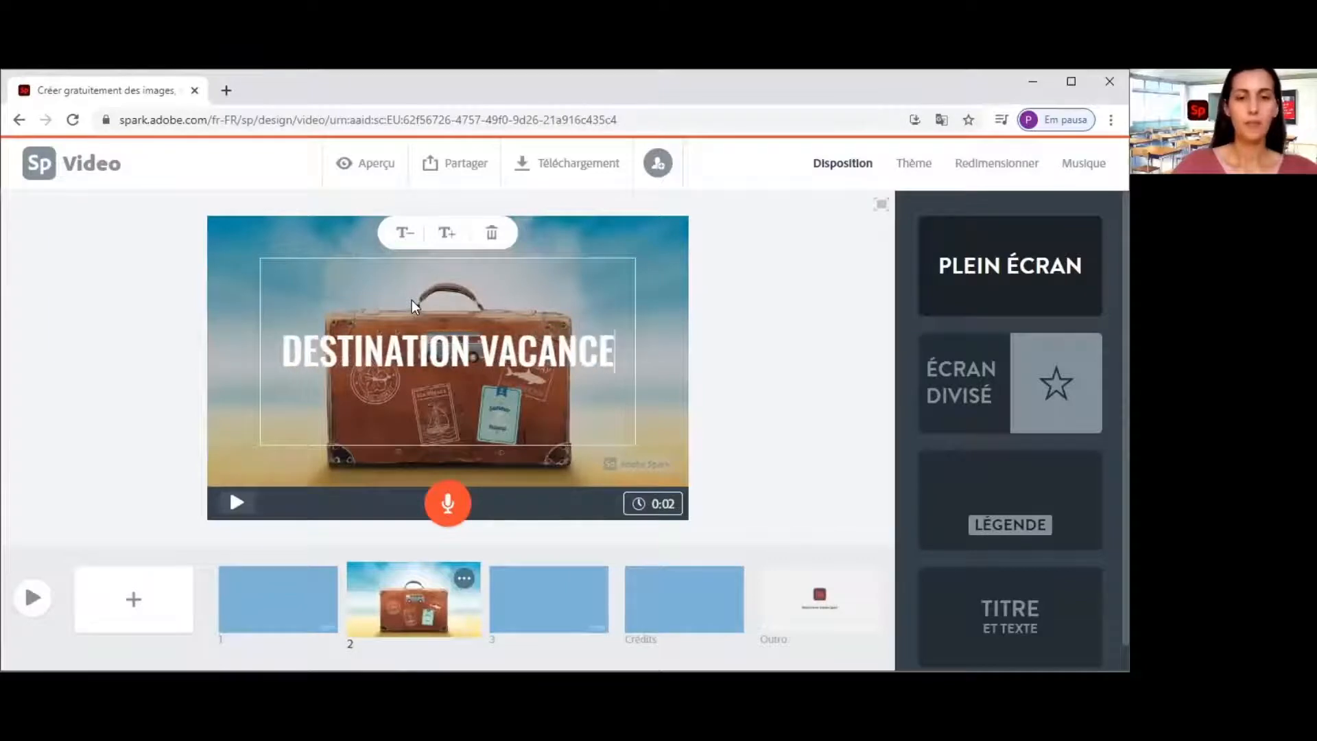
text(S)
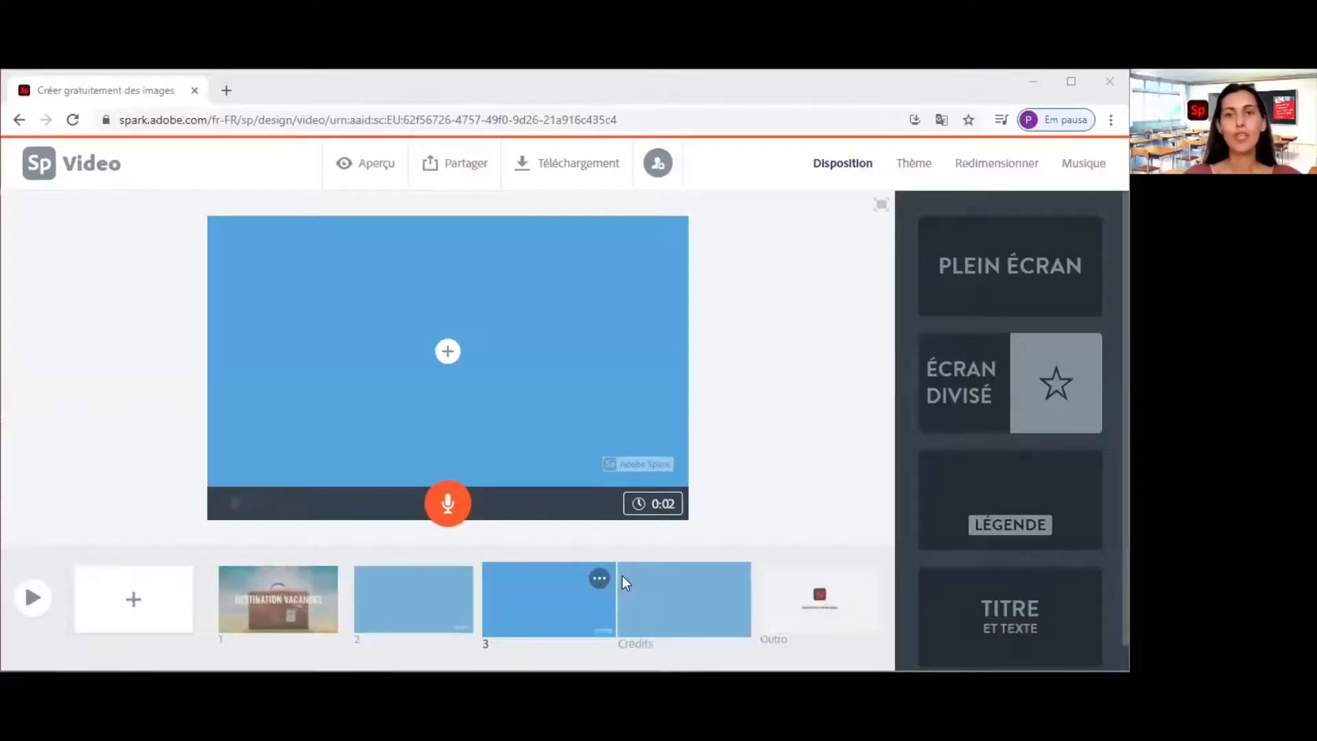
- Apply the split-screen layout to slide 3 and upload 5-tips-for-protecting-yourself-from-sun-damage-on-the-beach.jpg into its left half
click(959, 391)
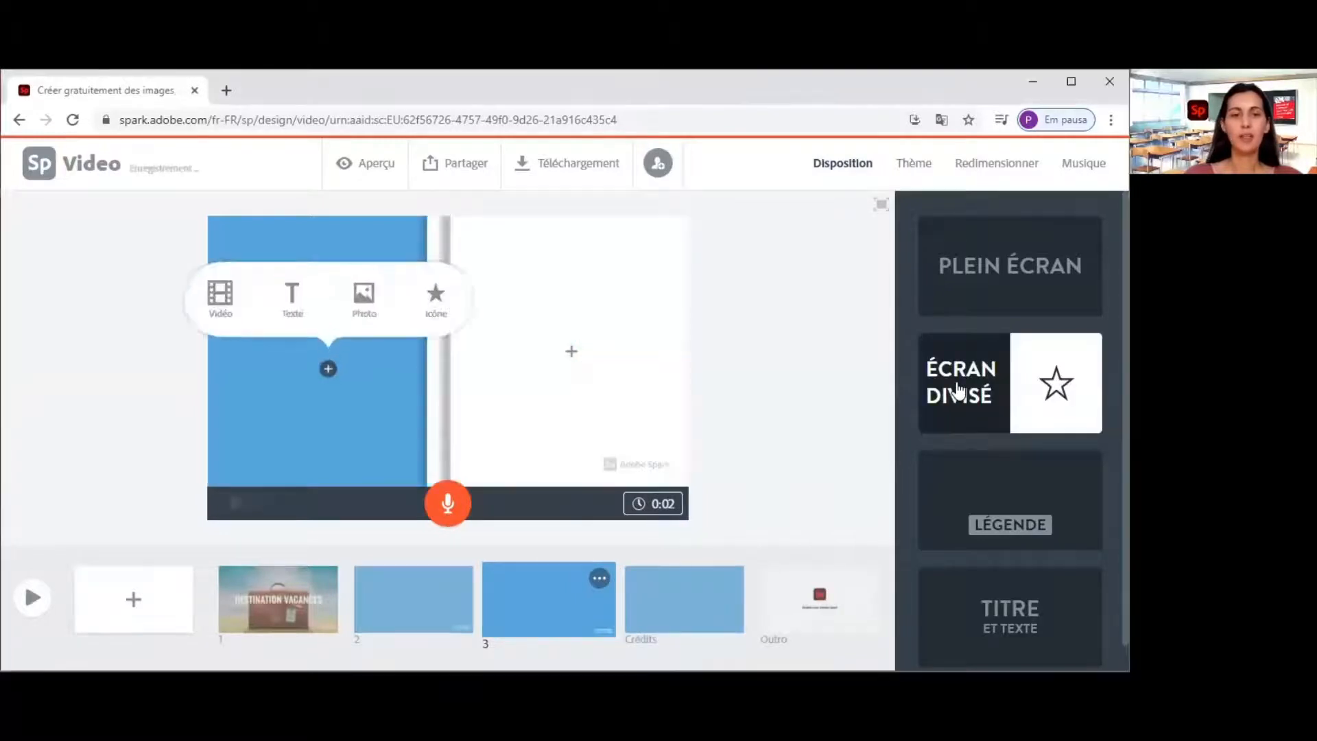
click(369, 307)
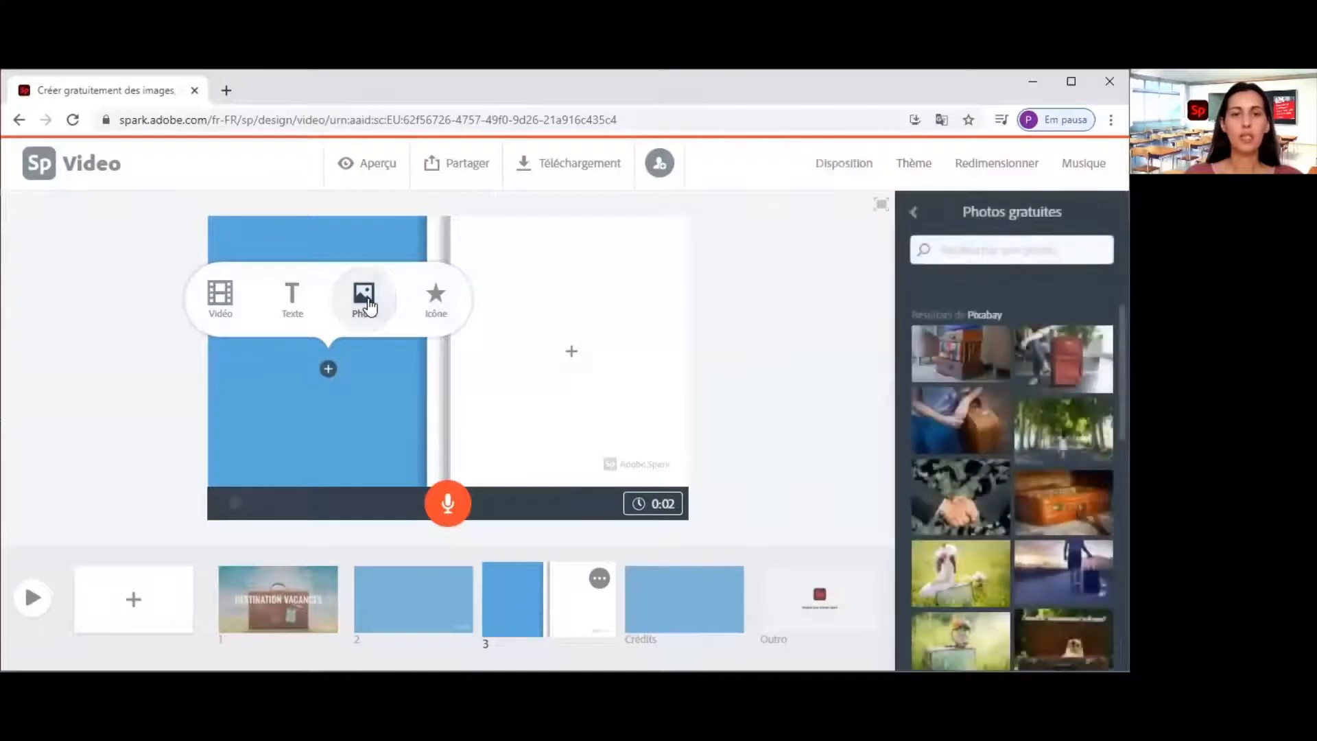
click(913, 214)
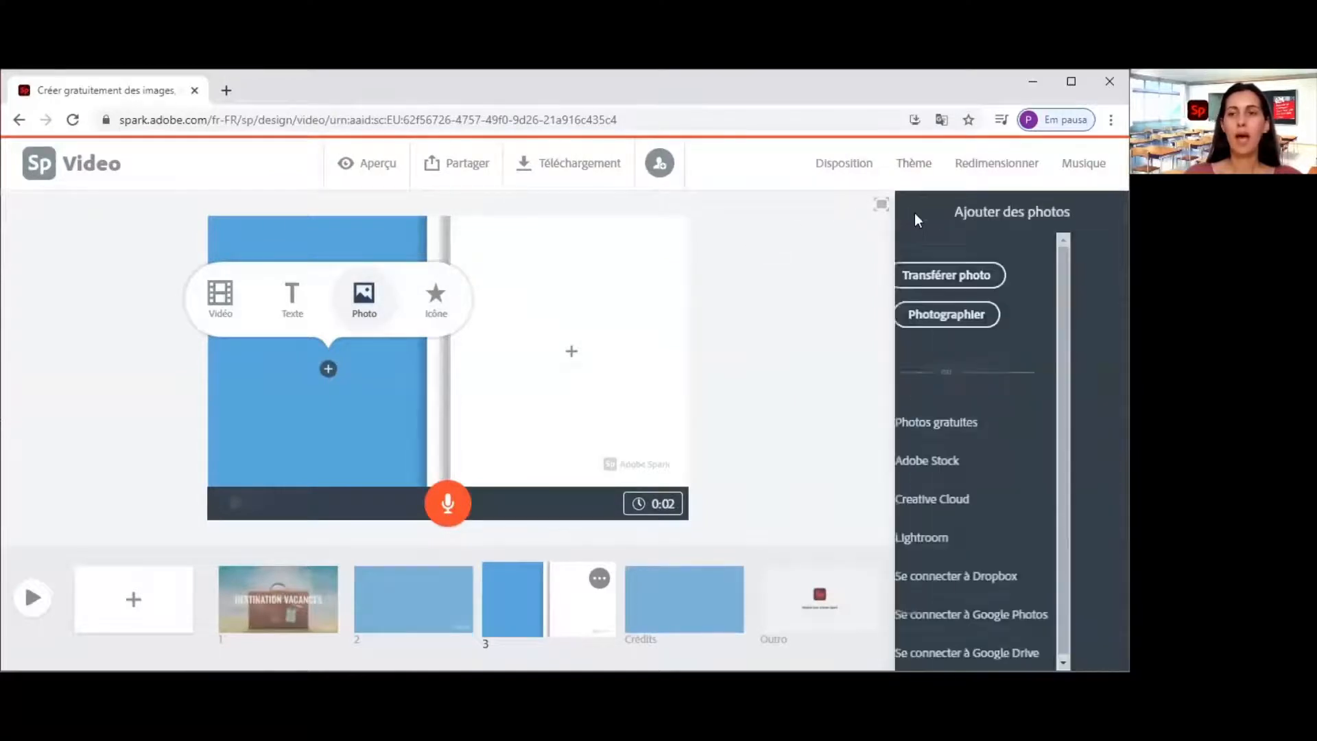
click(987, 279)
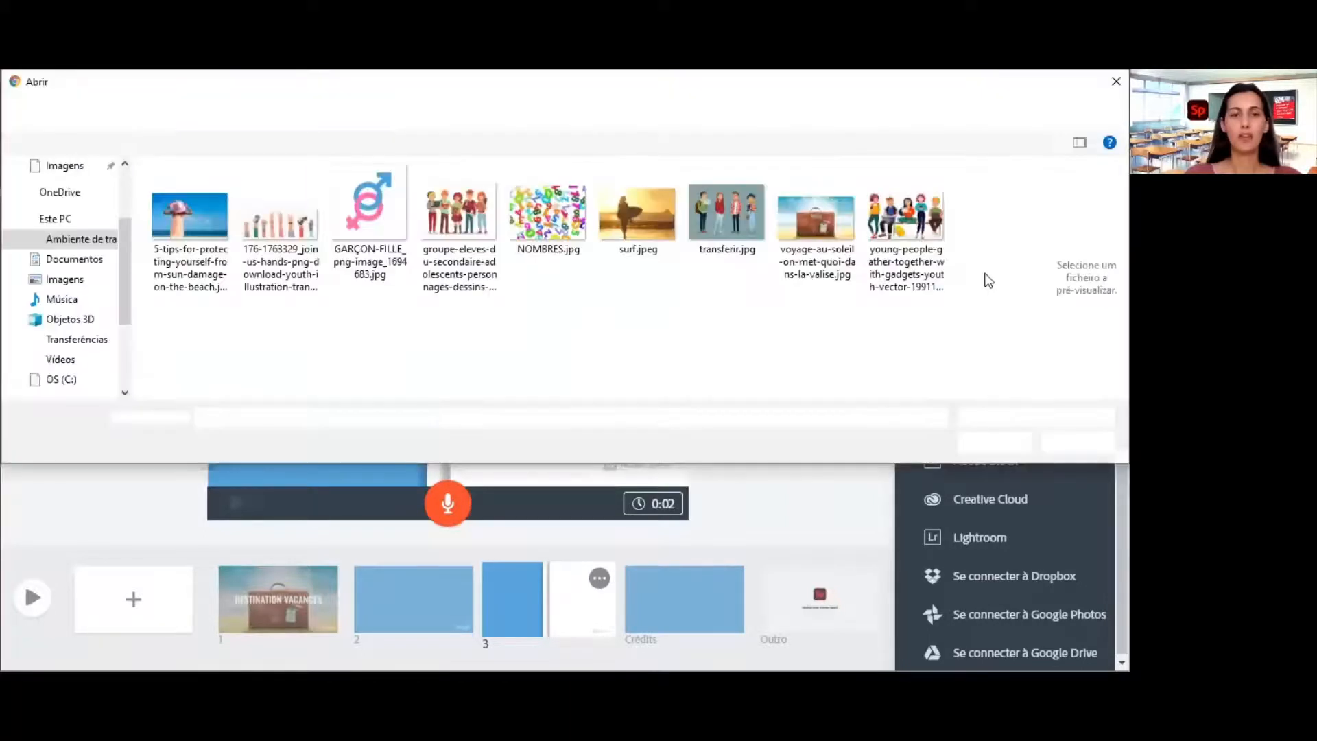
click(170, 227)
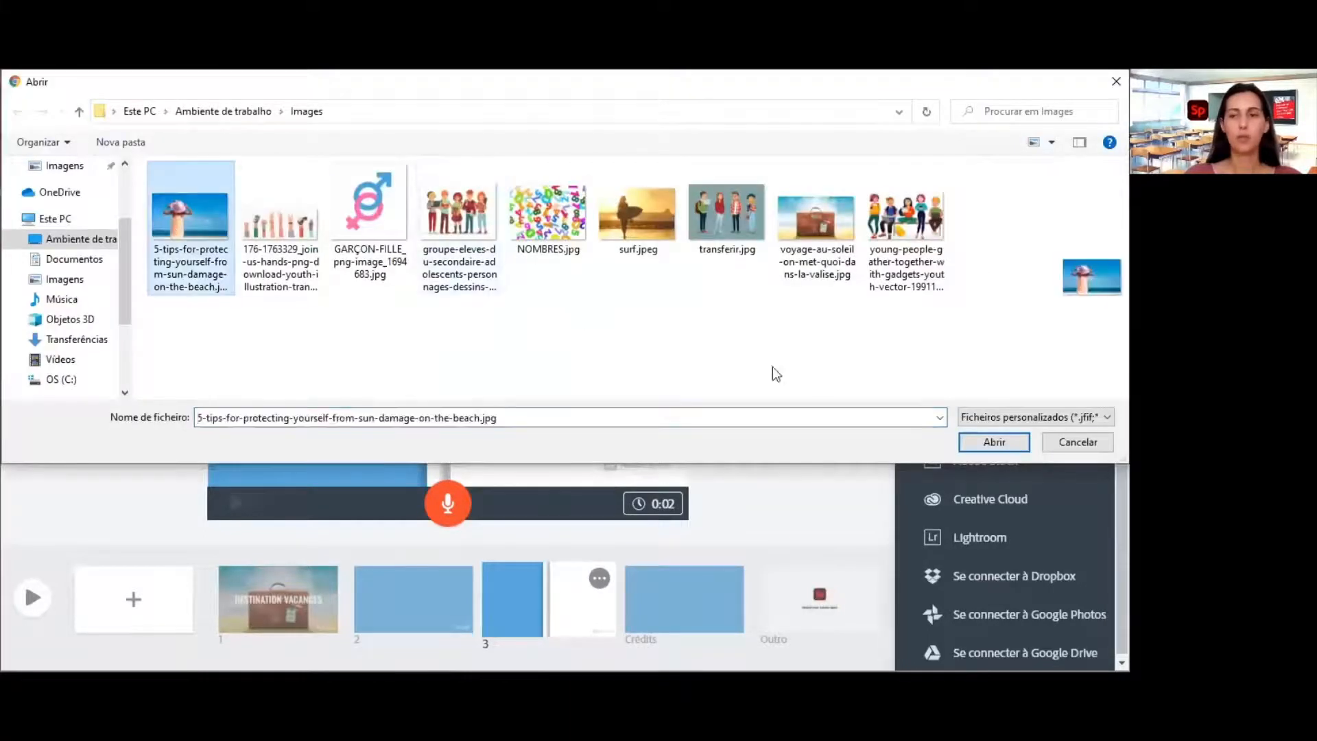
click(1006, 442)
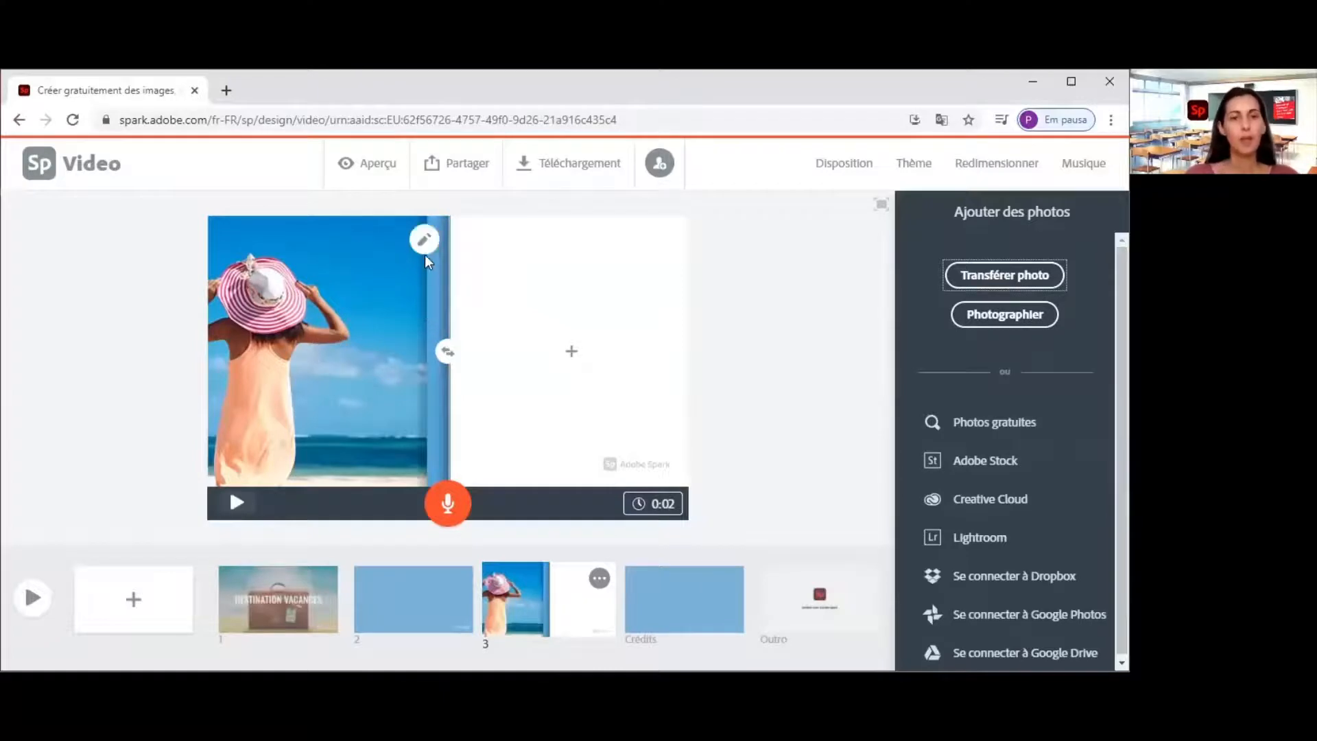
- Shrink the beach photo on slide 3 and shift it right so the woman is centred in the left half
click(424, 241)
click(425, 296)
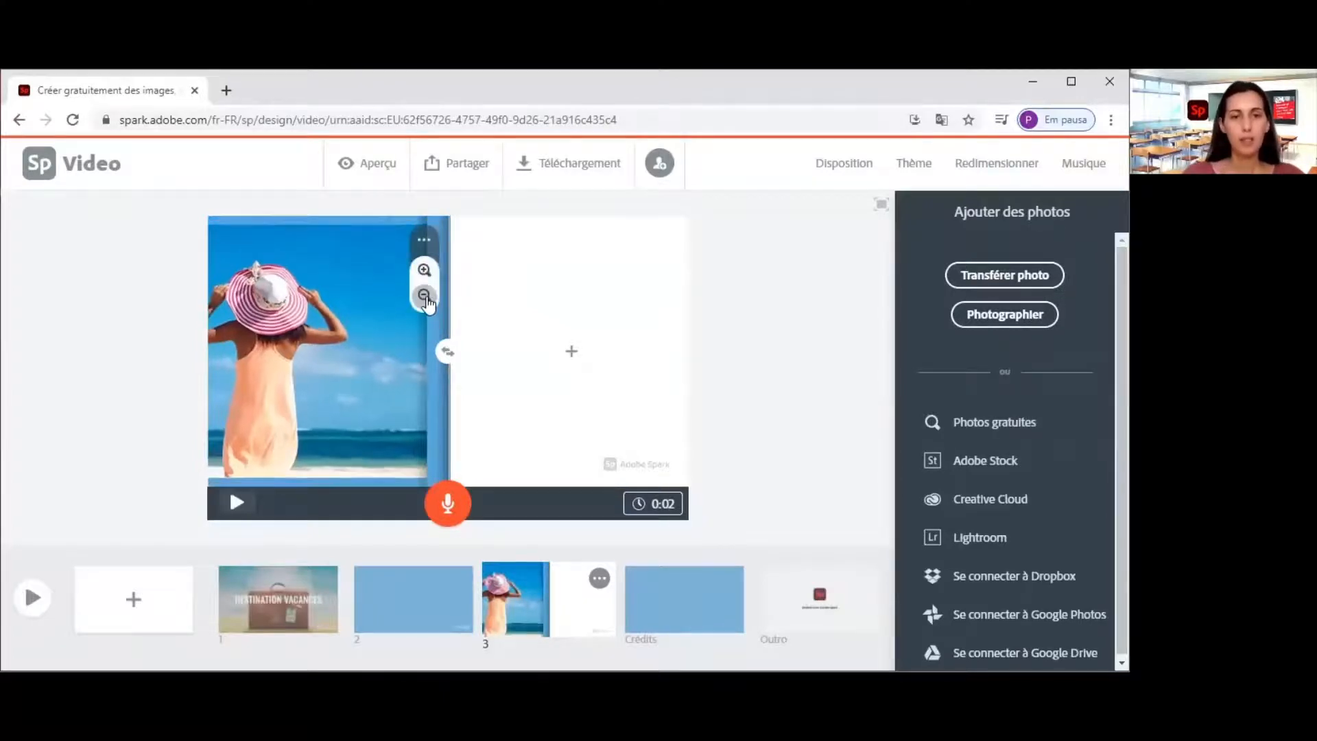
drag(349, 324, 387, 324)
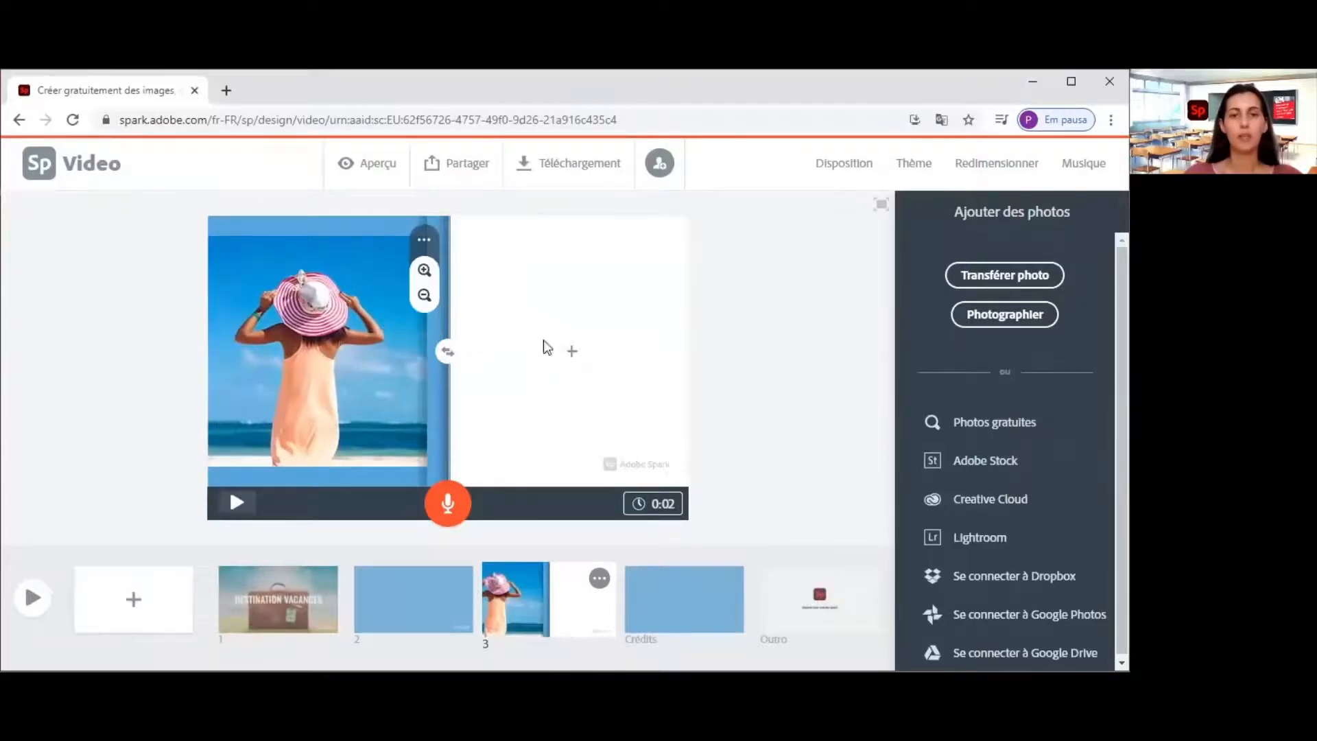
- Add a text to the empty right half of slide 3 and paste in "Cette année, je vais passer mes vacances à la plage."
click(572, 354)
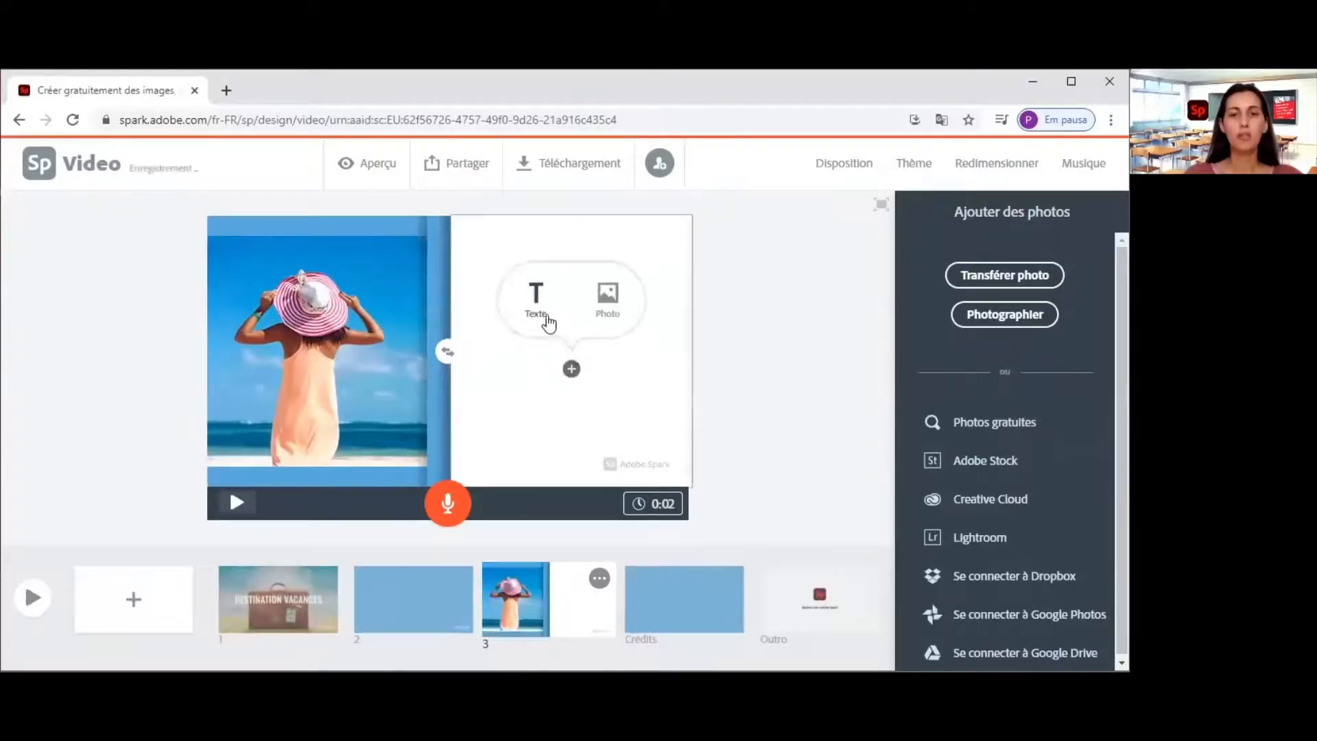
click(537, 314)
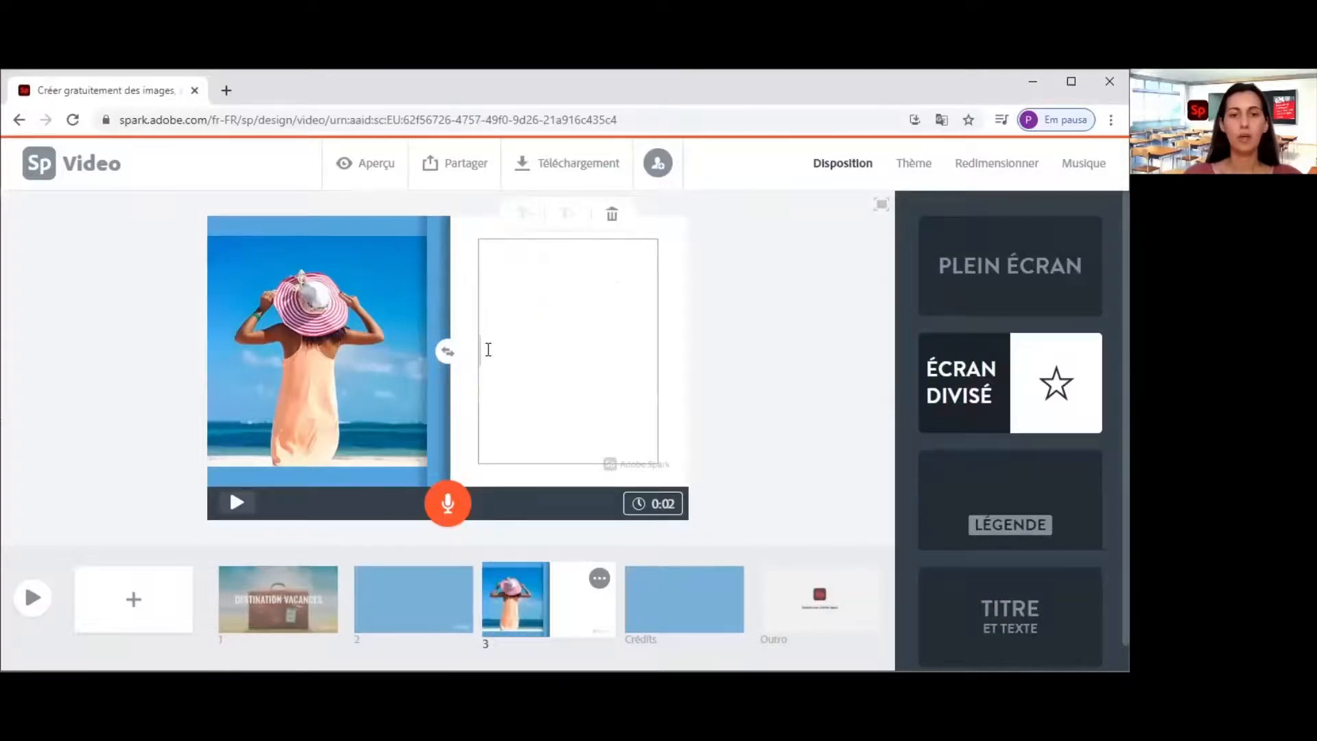
right_click(486, 353)
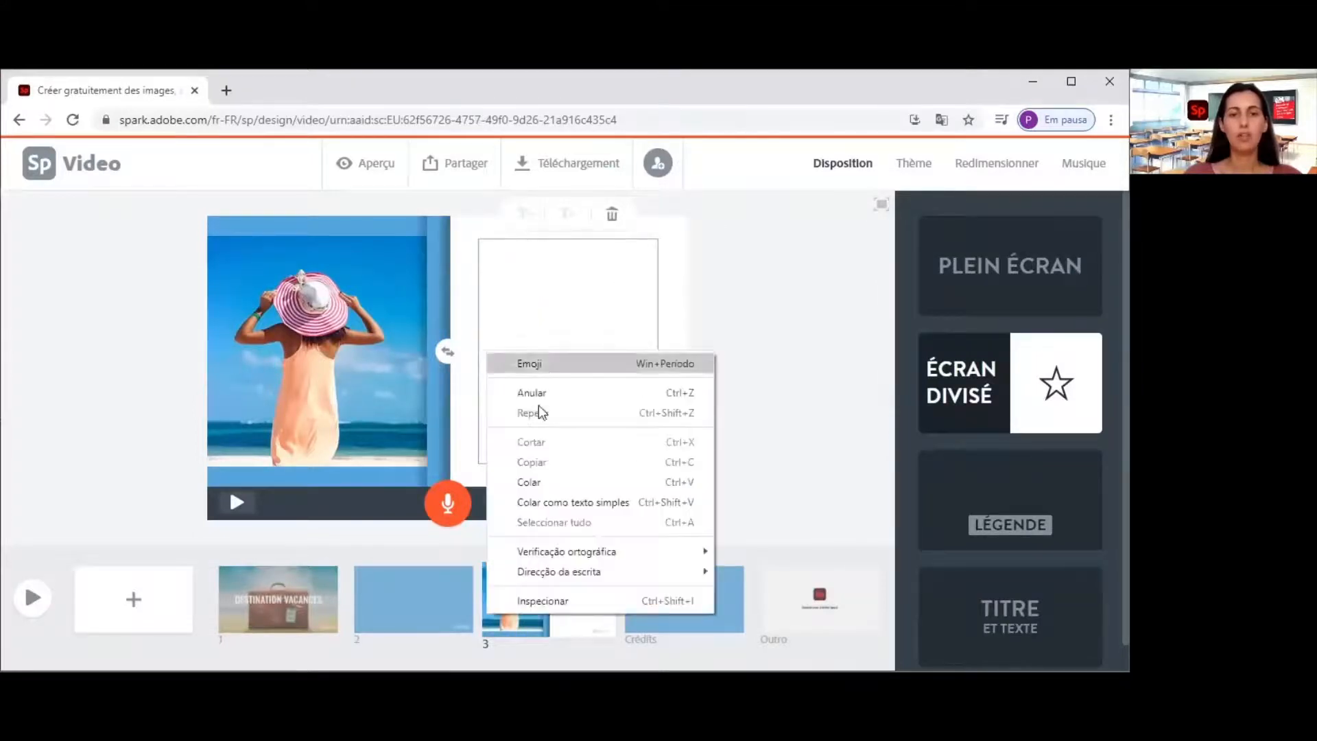
click(542, 481)
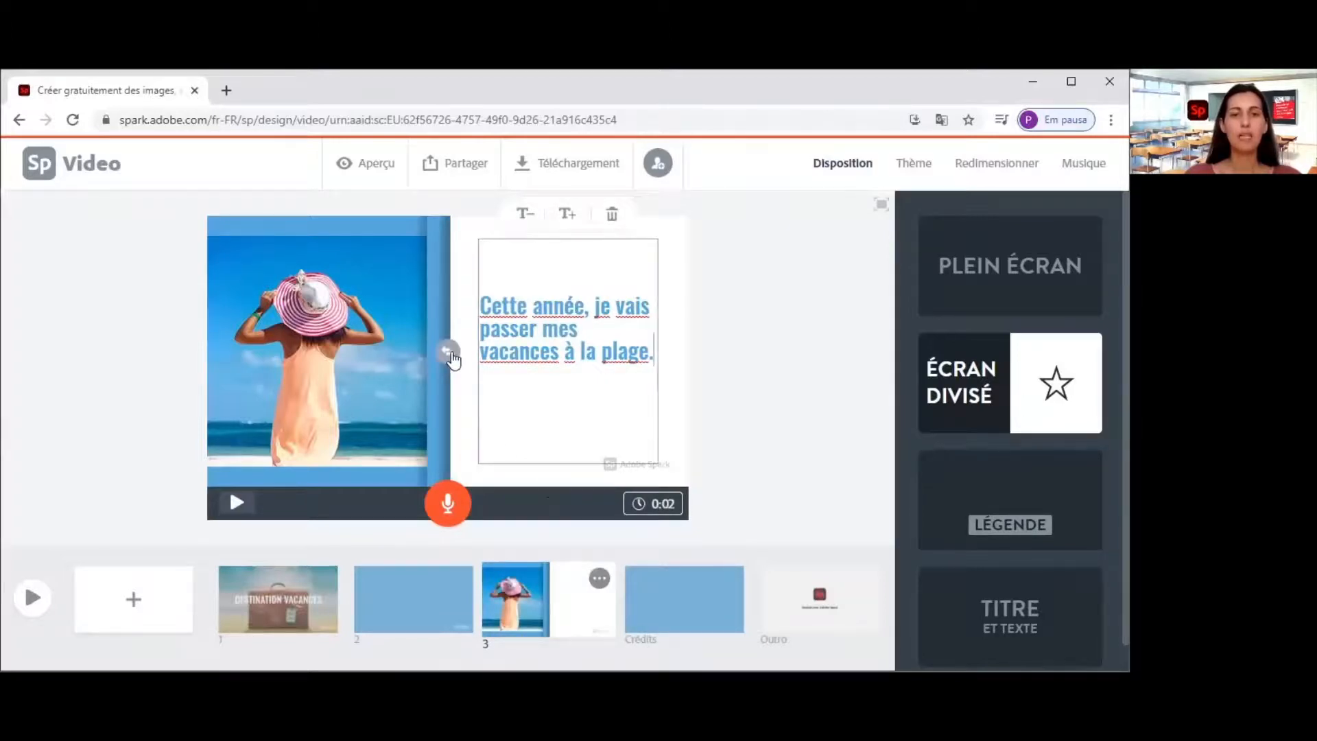
- Swap the two halves of the split-screen slide so the text comes first, and record a voice narration for it
click(449, 353)
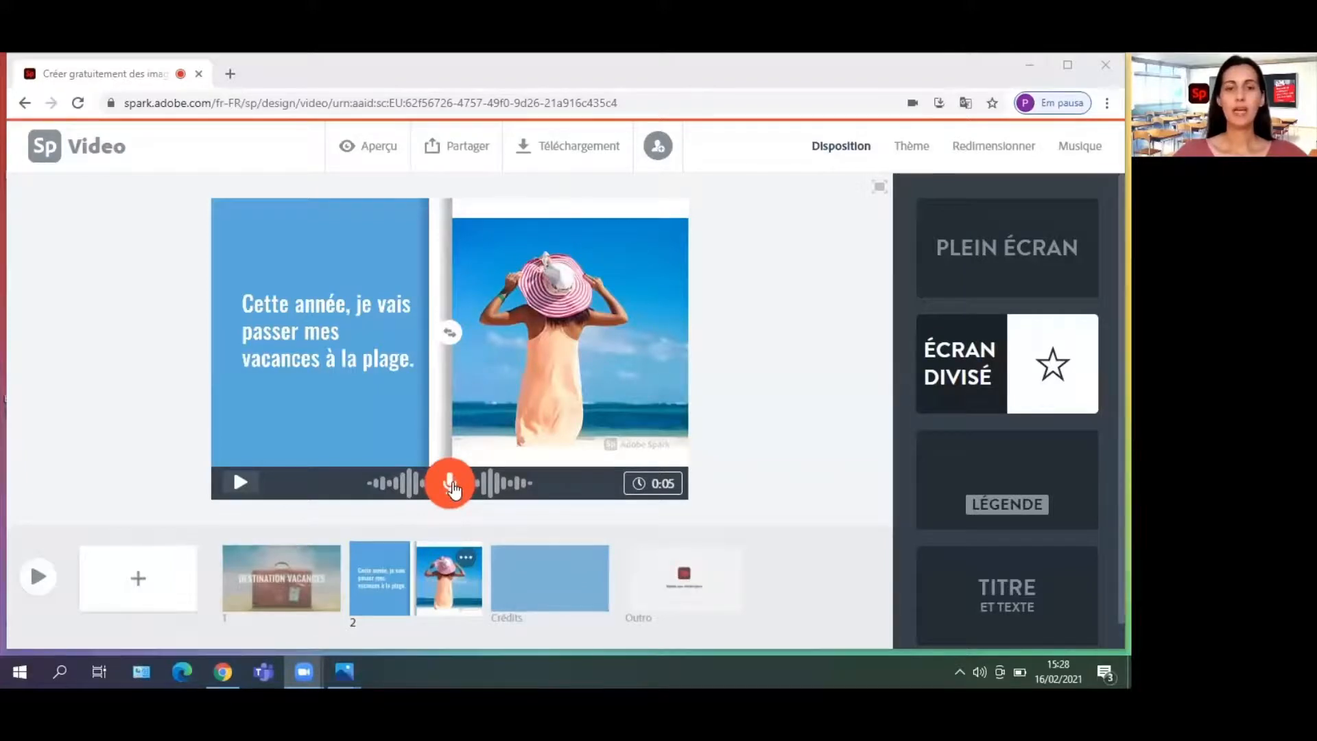
click(451, 485)
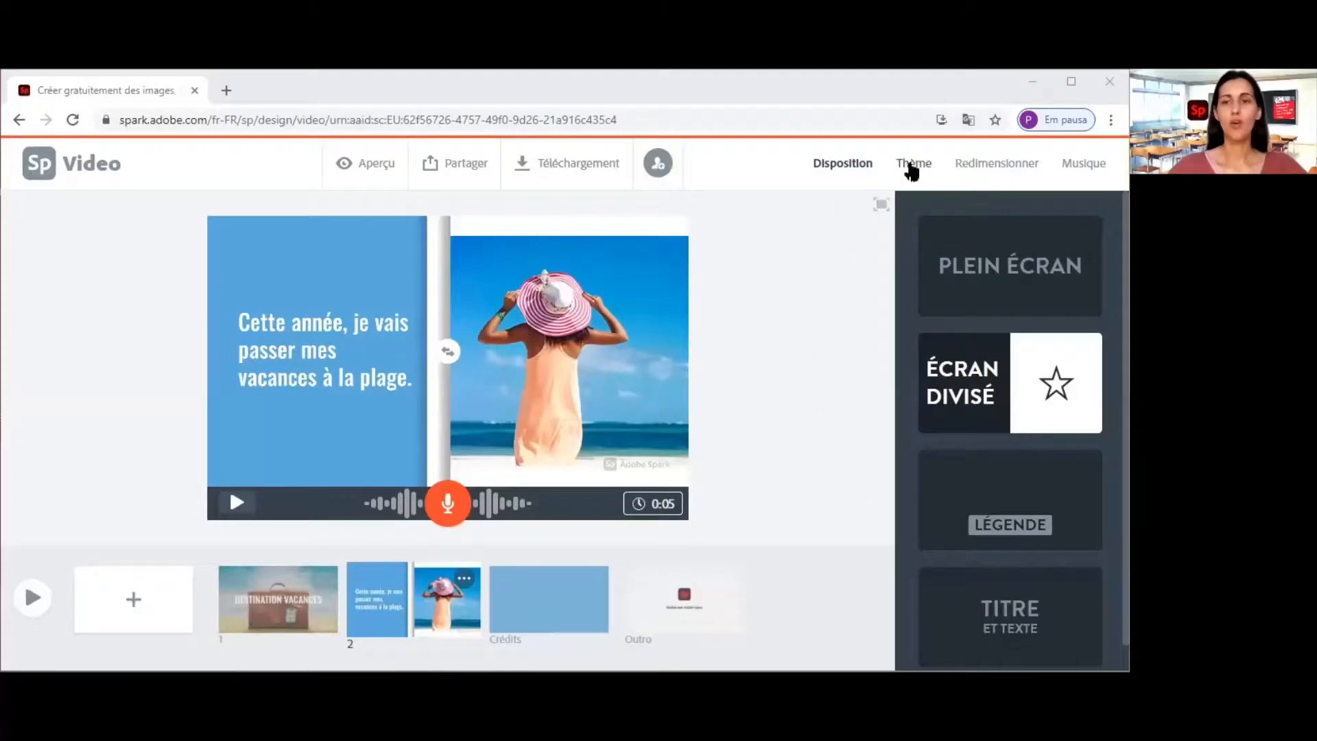
- Switch the Tidal theme to its purple colour variant and lower the volume of the Wandering Guitar background music
click(911, 168)
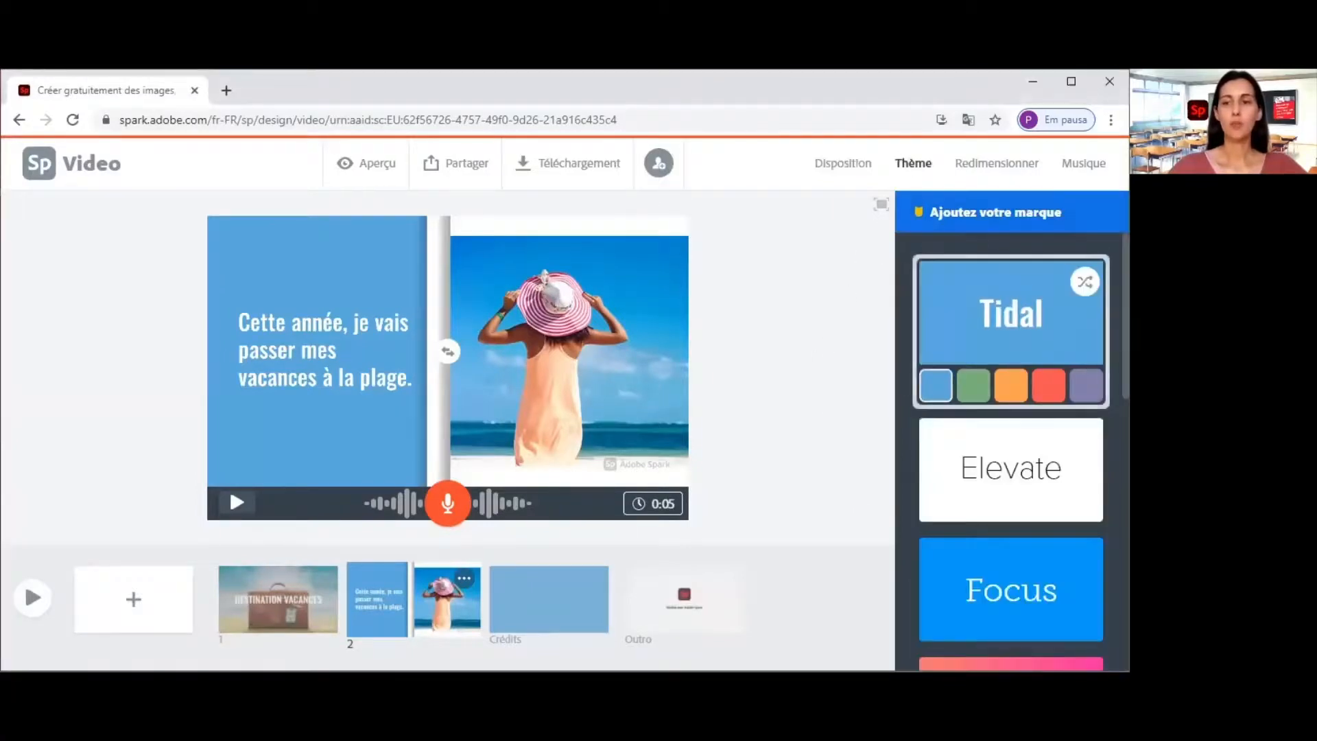
click(1085, 388)
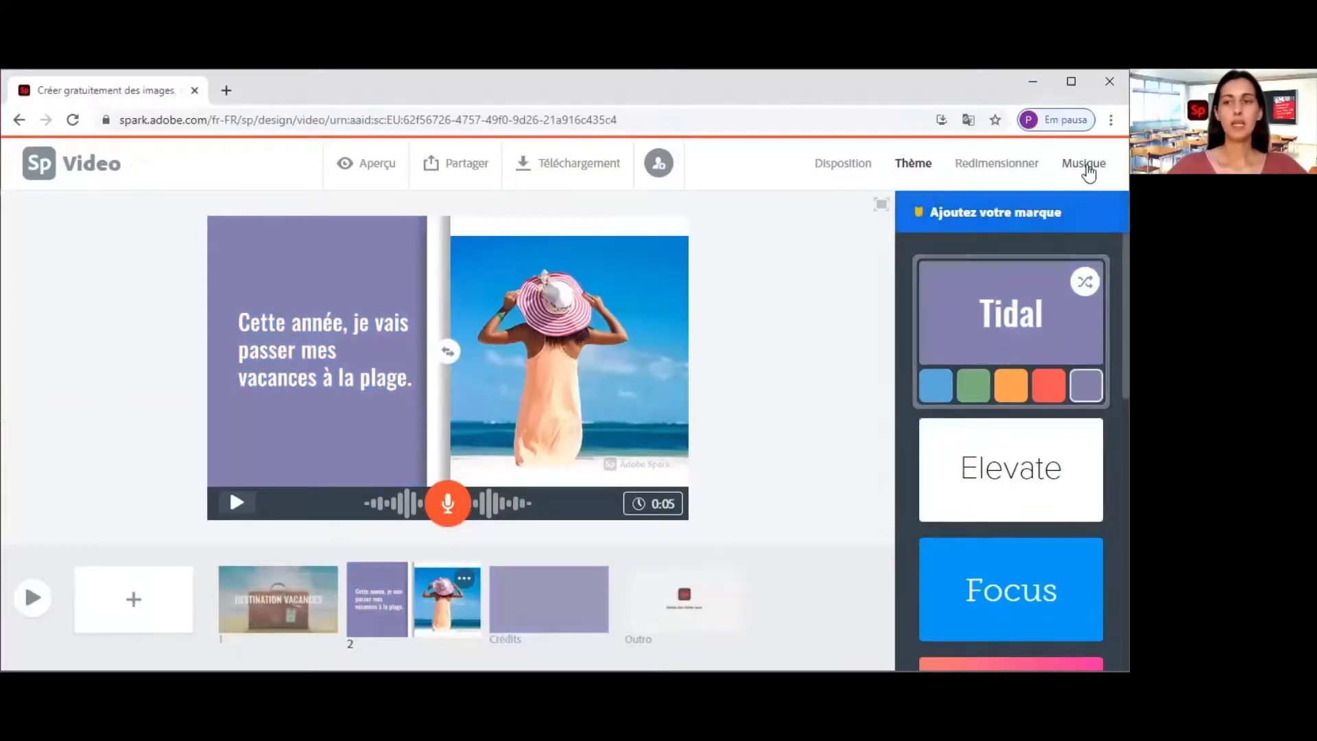
click(1086, 168)
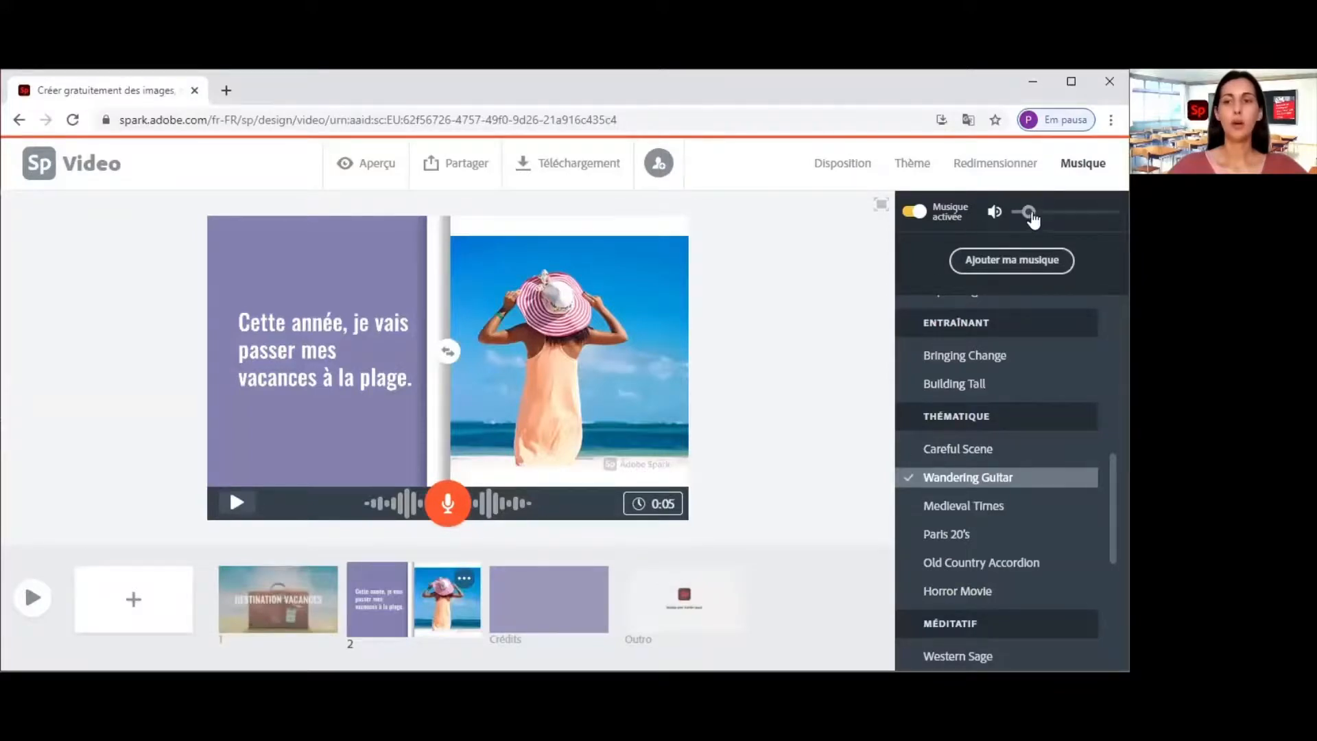
drag(1033, 218, 1023, 218)
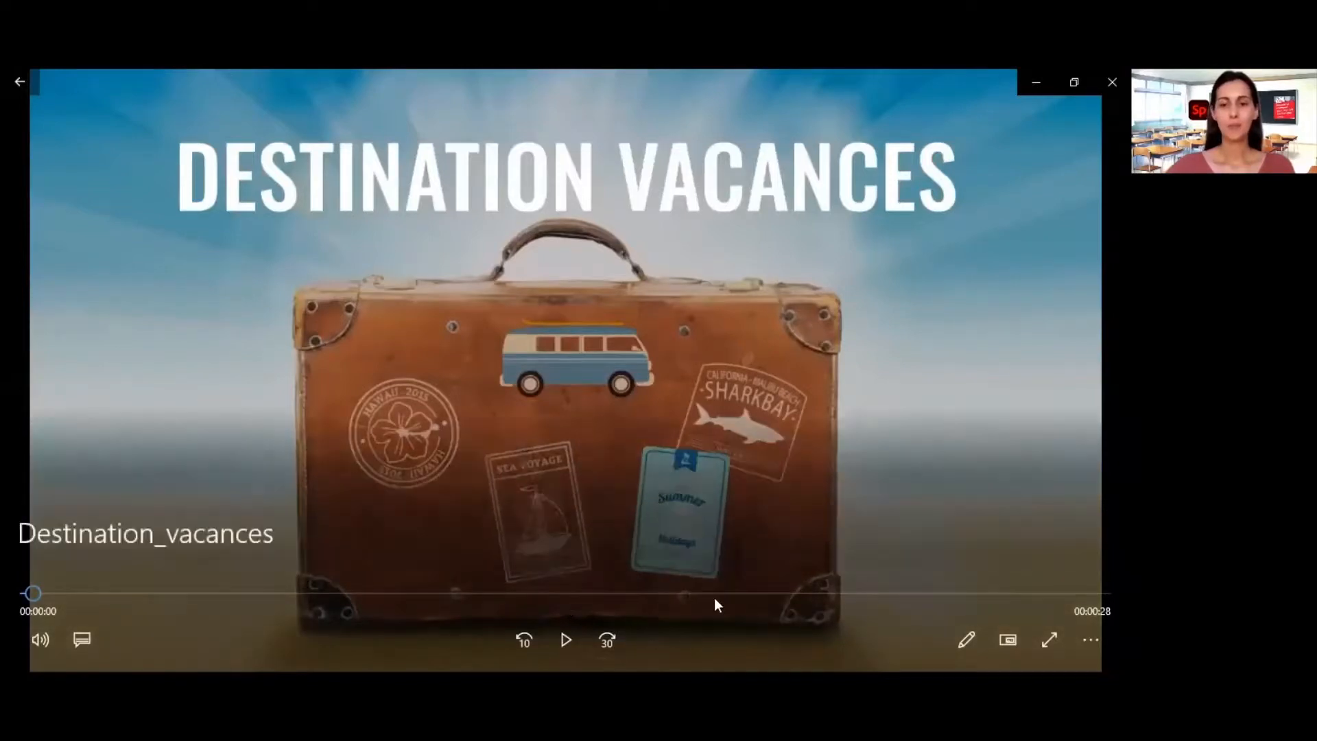
- Play the exported Destination_vacances video from the start in the video player
click(565, 640)
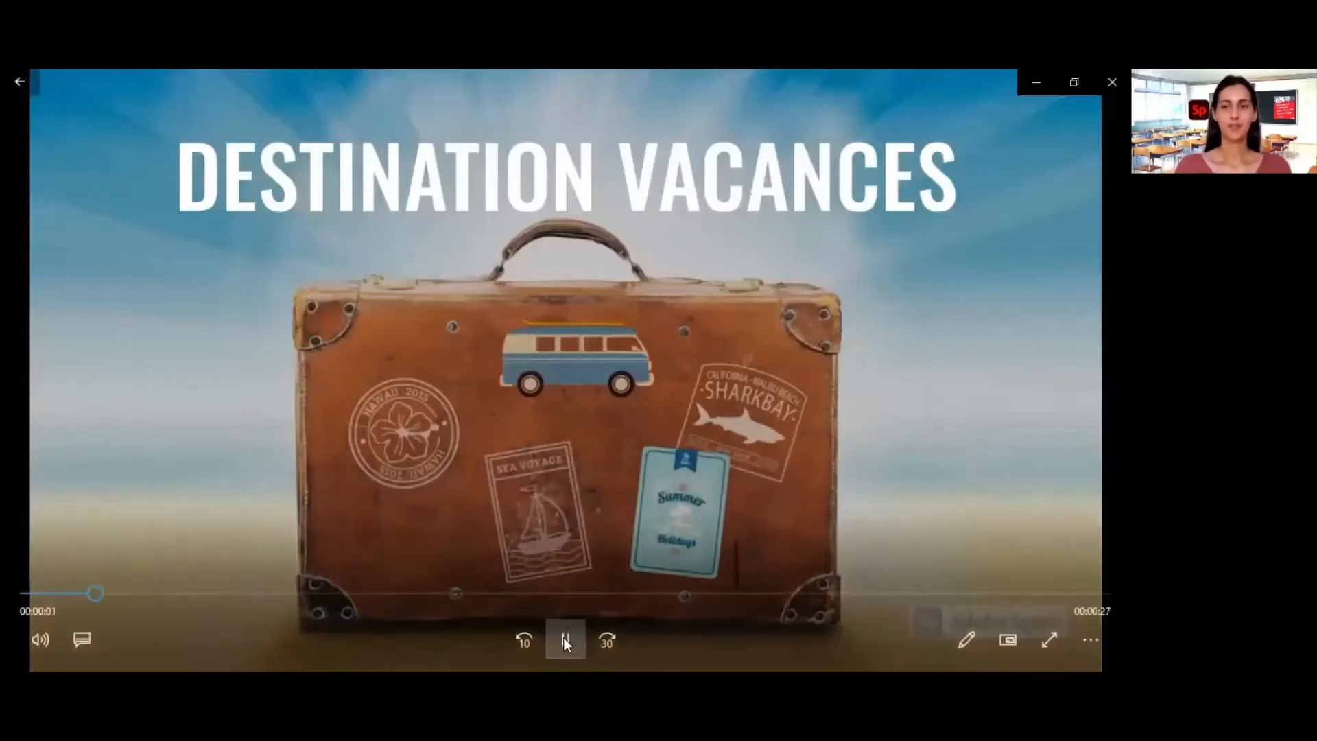